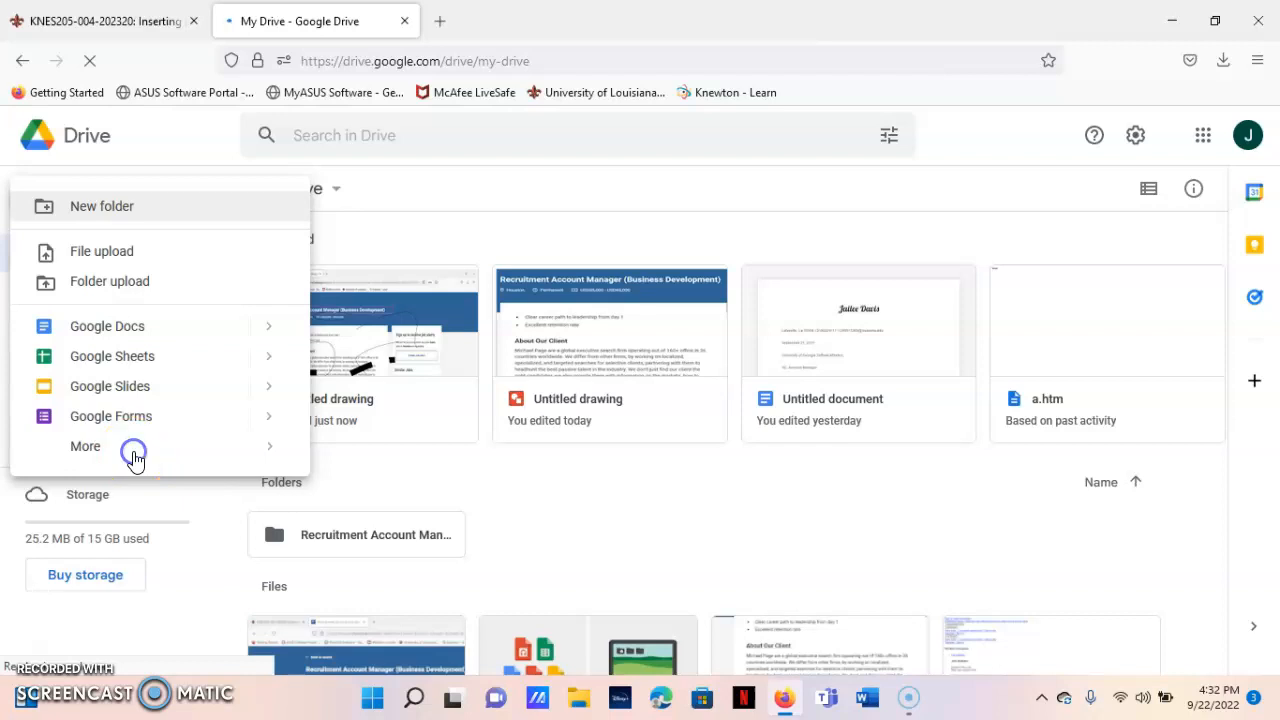
Create a new blank Google Drawings file from My Drive
mouse_move(134, 457)
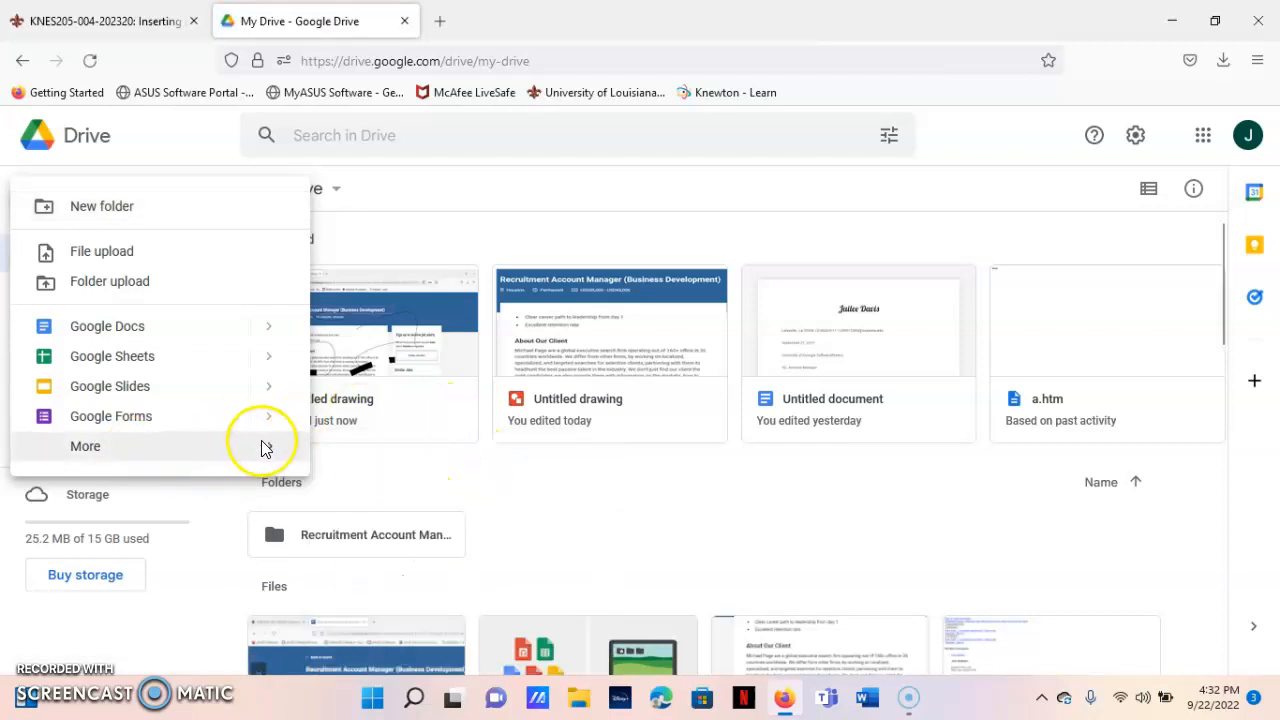
mouse_move(274, 446)
left_click(373, 462)
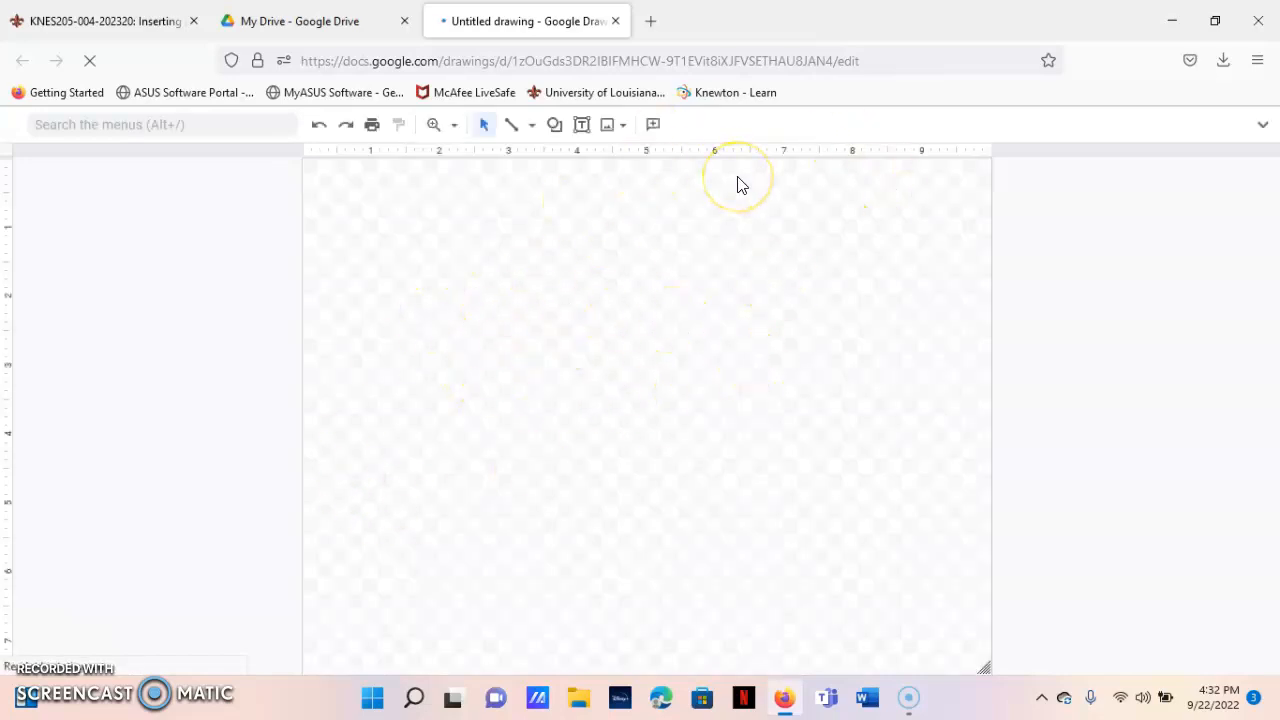
Insert the recent Google Drive image whose name starts with "account", the job posting screenshot, into the drawing
left_click(624, 128)
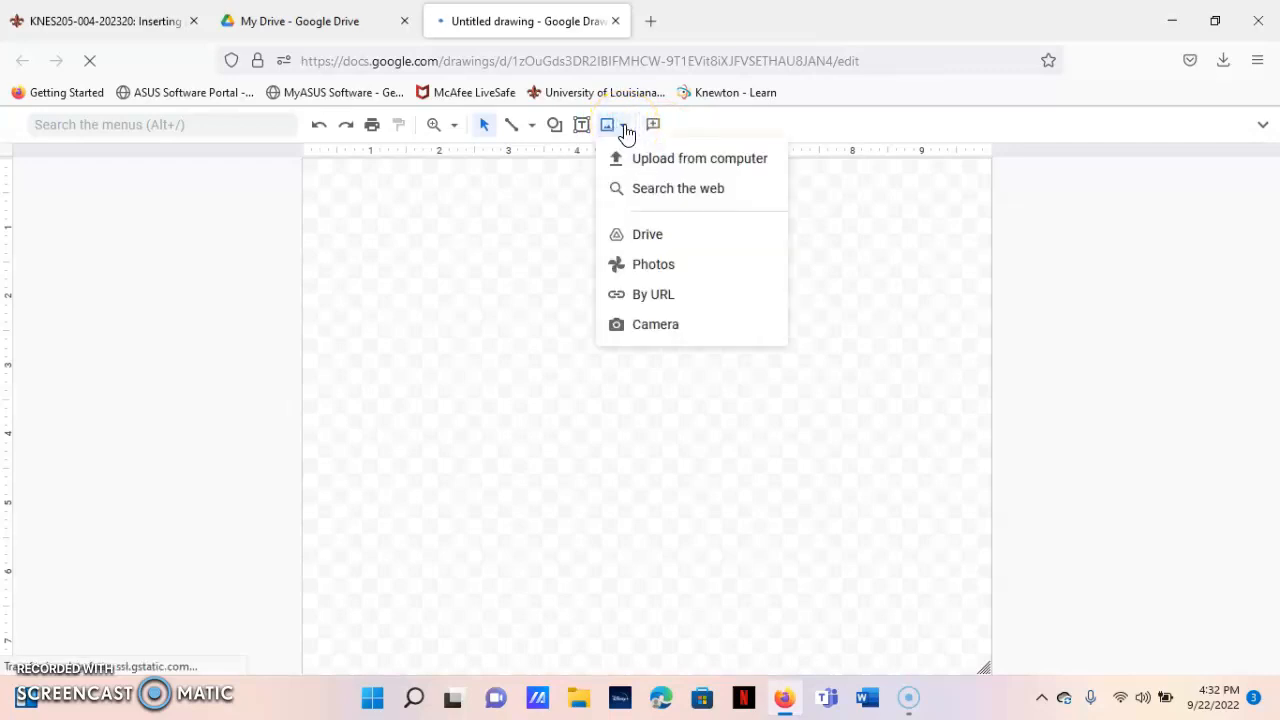
left_click(640, 235)
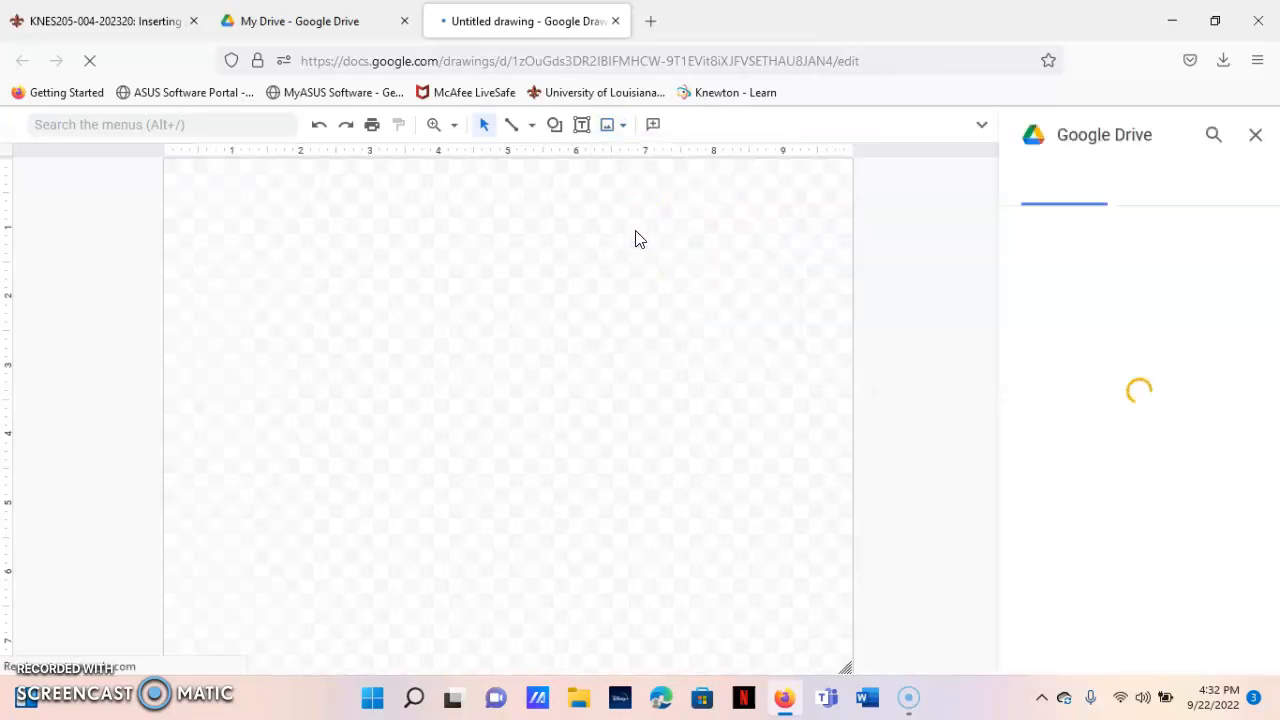
left_click(660, 255)
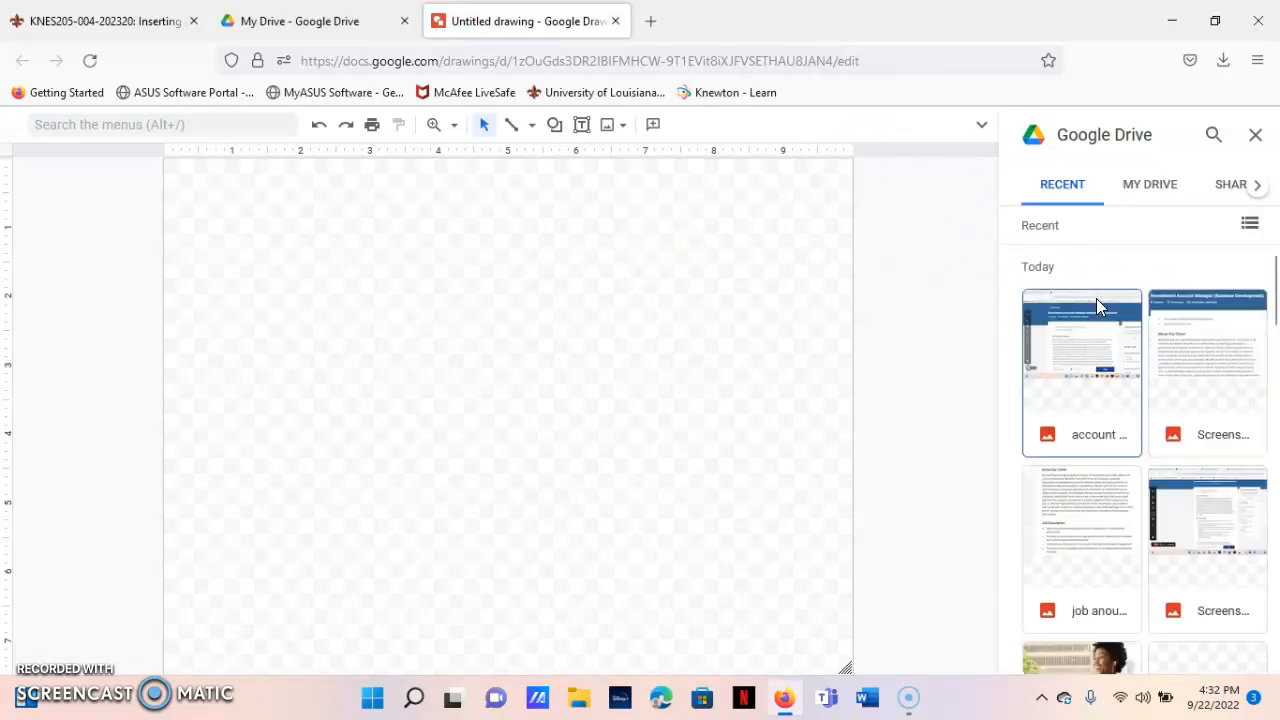
left_click(1108, 371)
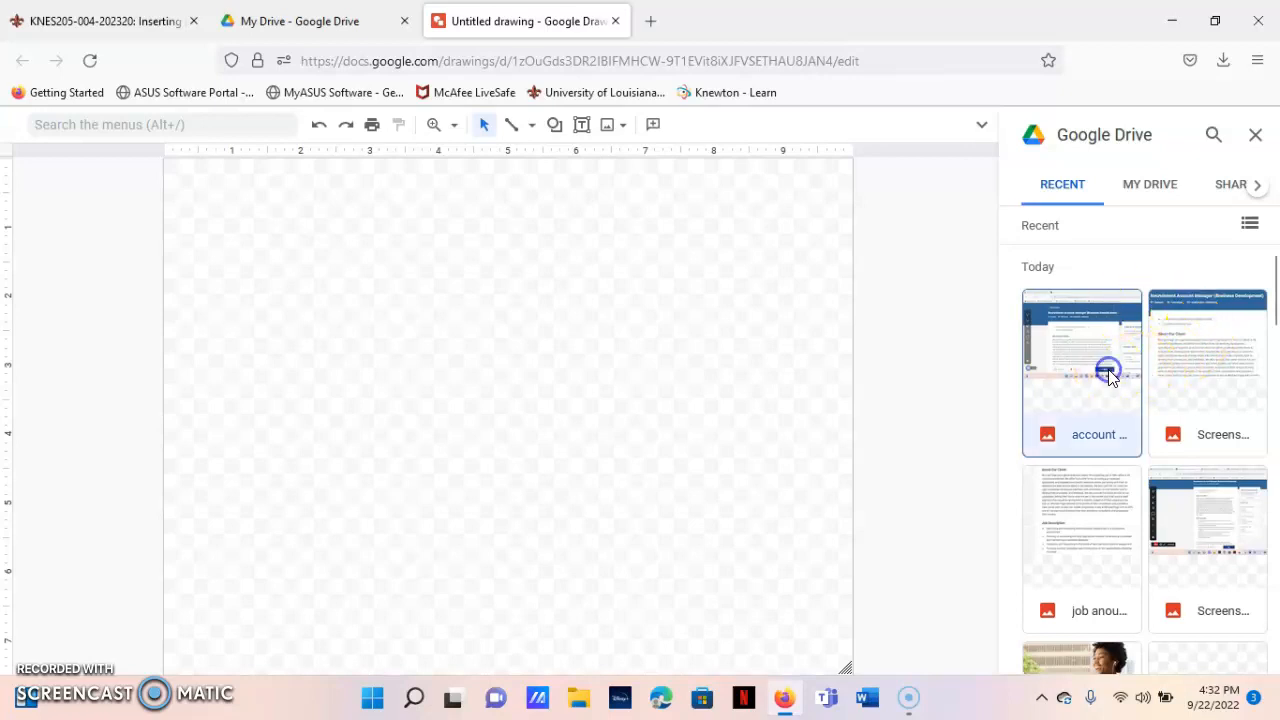
left_click(1108, 371)
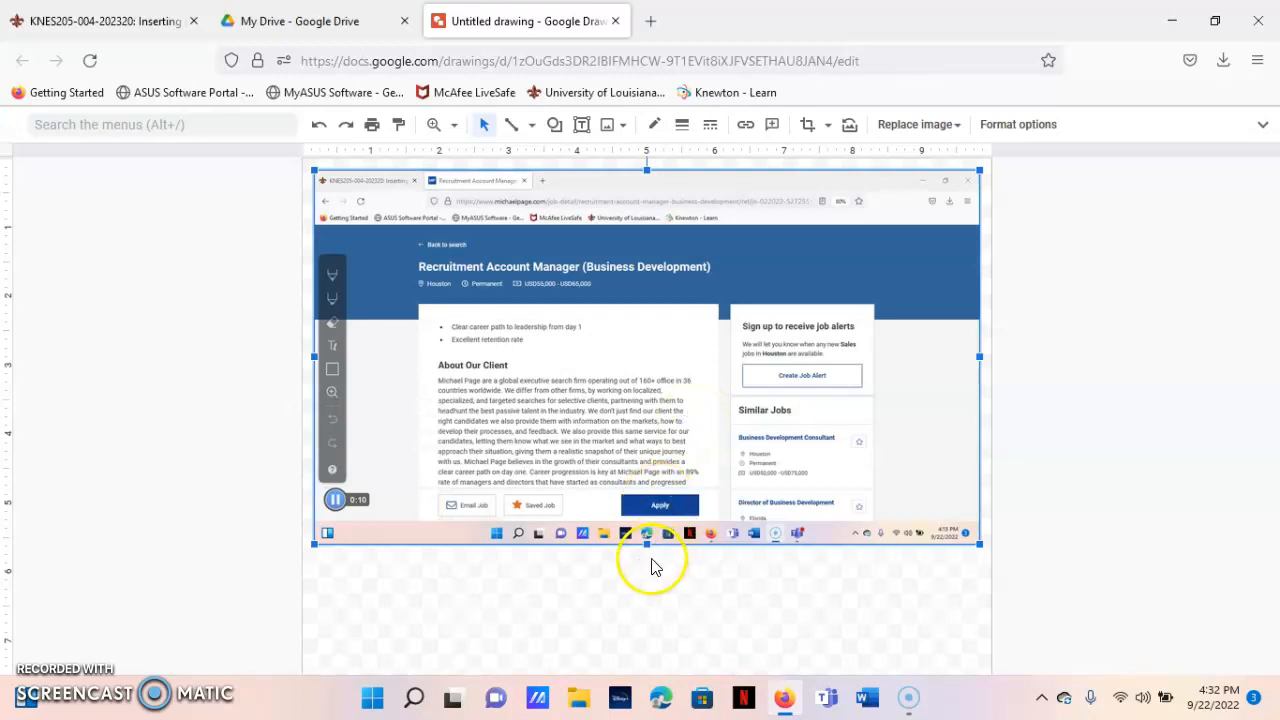
Stretch the screenshot to the canvas's right edge and down to about 6.4 on the vertical ruler, then deselect it
left_click_drag(647, 543, 652, 625)
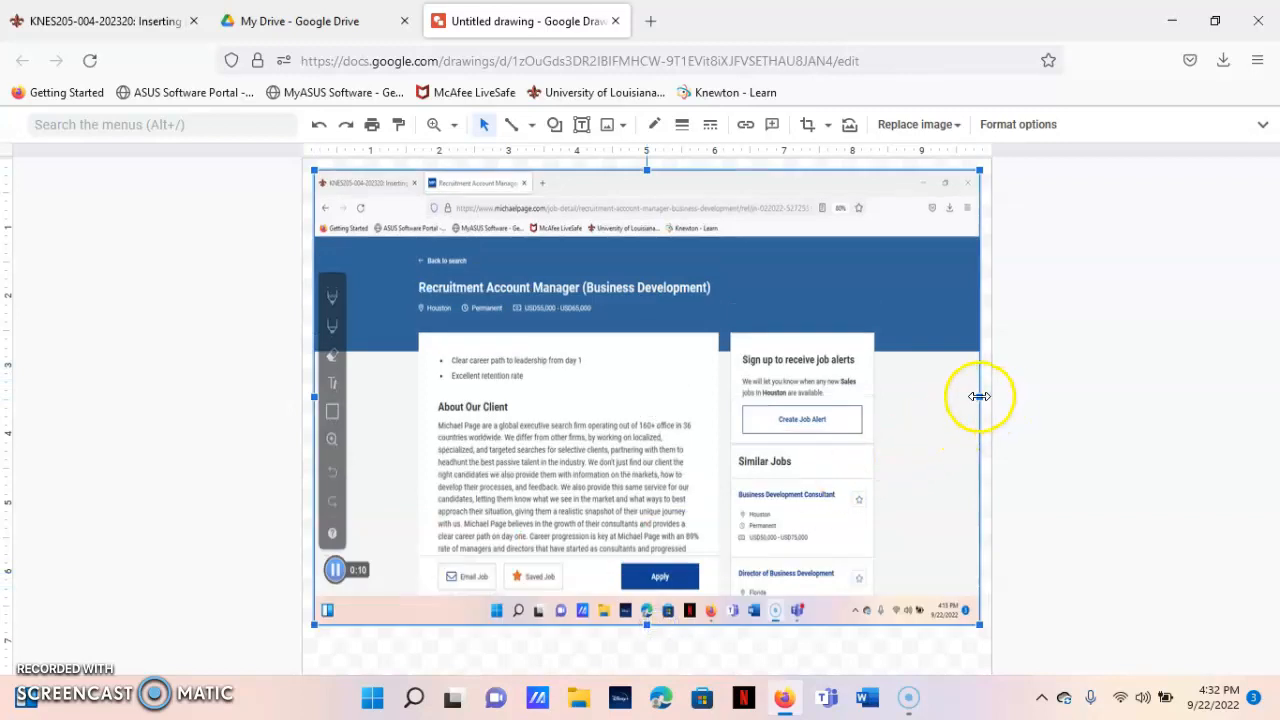
mouse_move(979, 396)
left_mouse_down()
mouse_move(812, 413)
mouse_move(791, 398)
mouse_move(990, 398)
left_mouse_up()
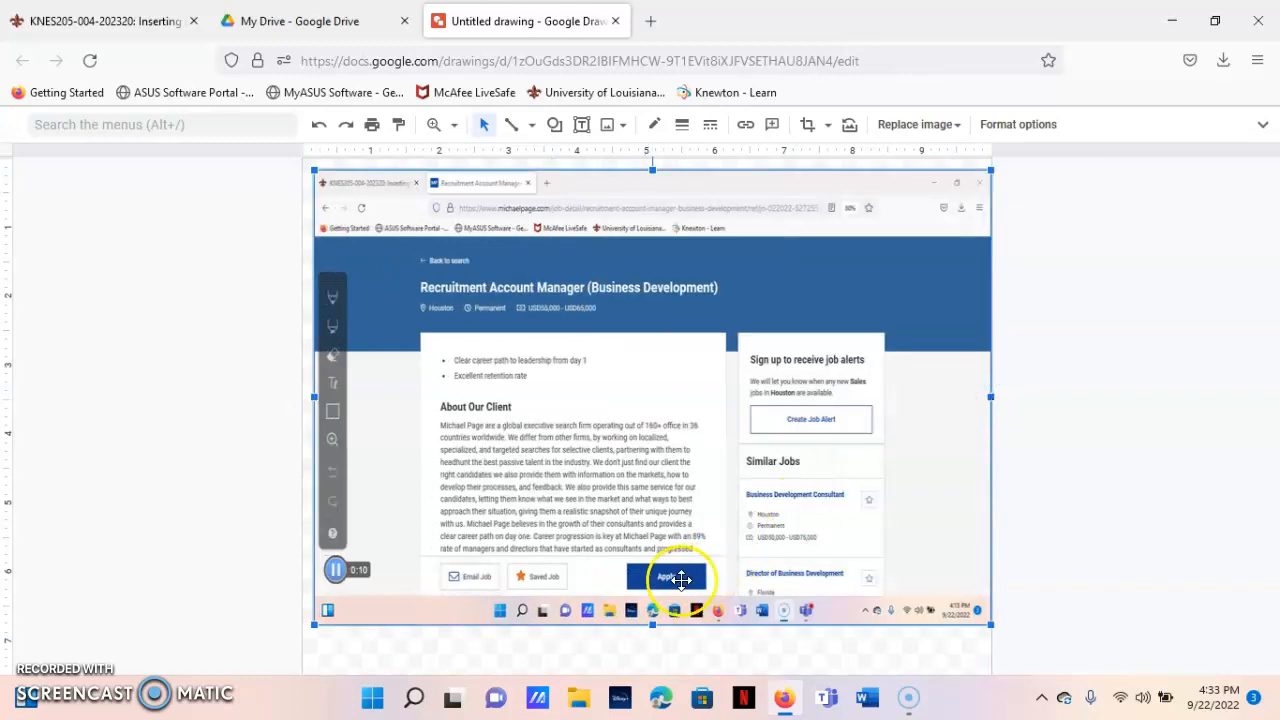
left_click_drag(652, 622, 656, 601)
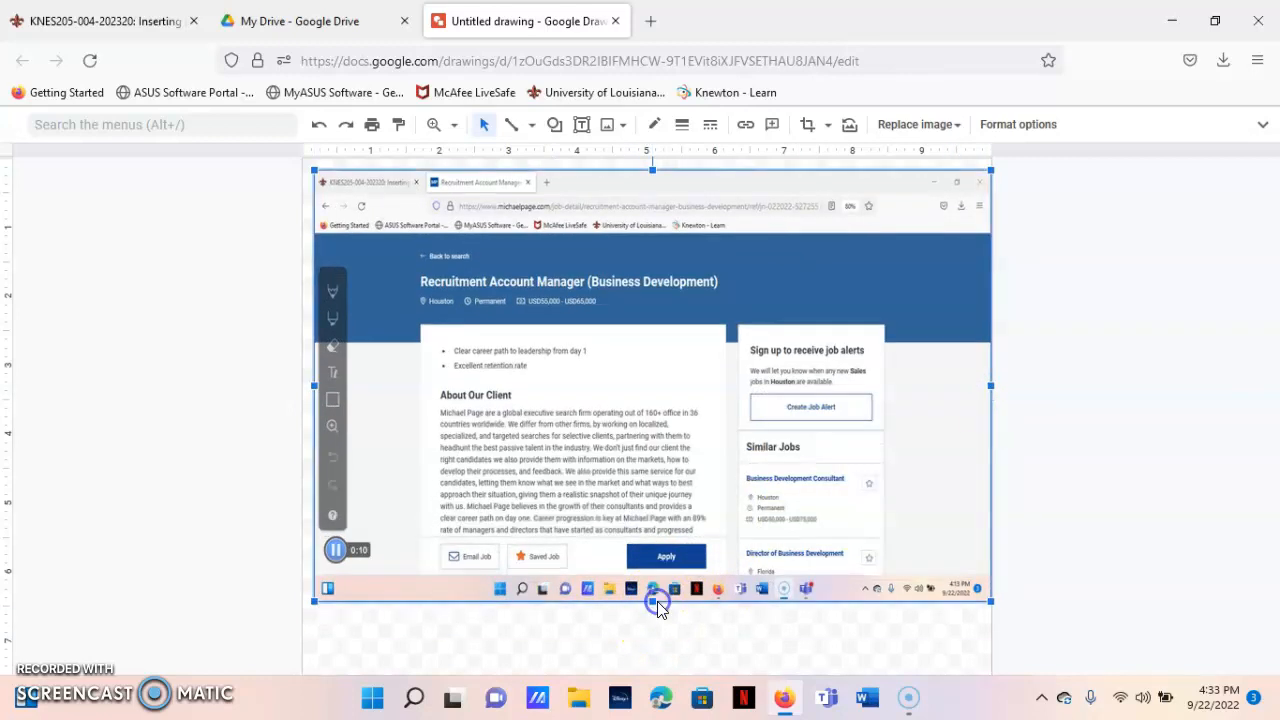
left_click(706, 650)
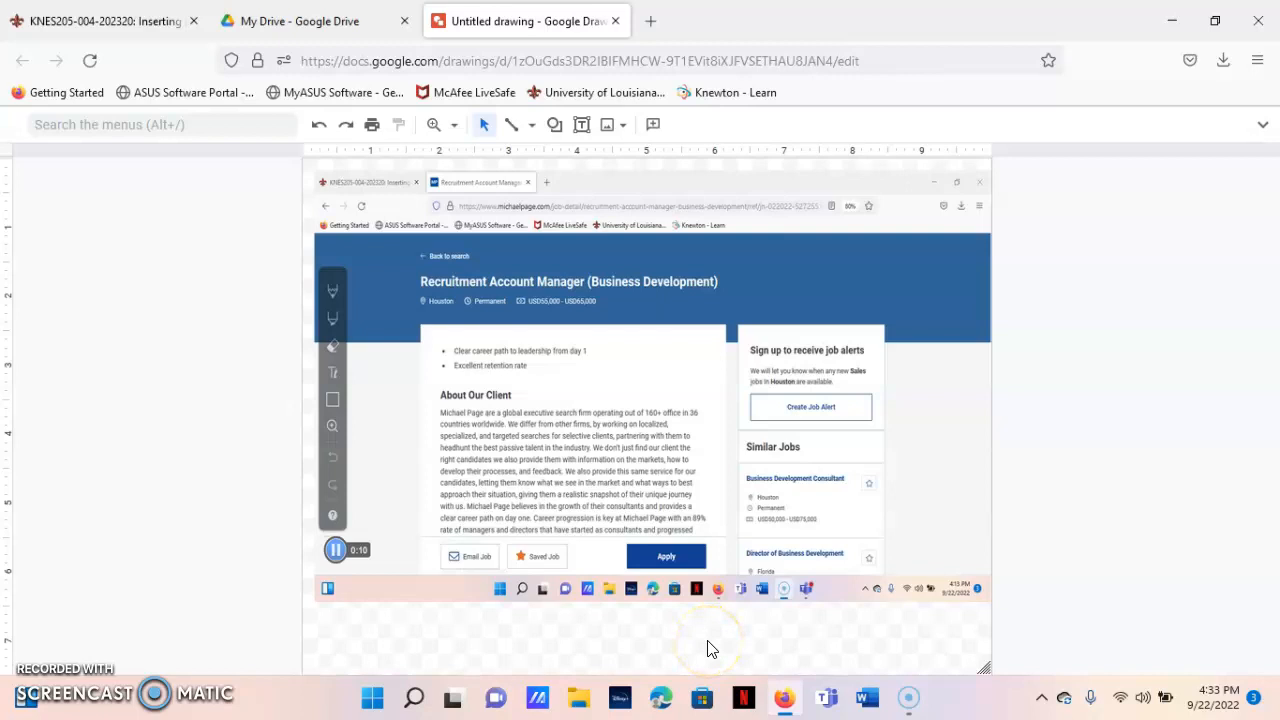
Draw a small rounded rectangle over the Apply button in the screenshot and centre it on the button's label
left_click(557, 133)
mouse_move(594, 170)
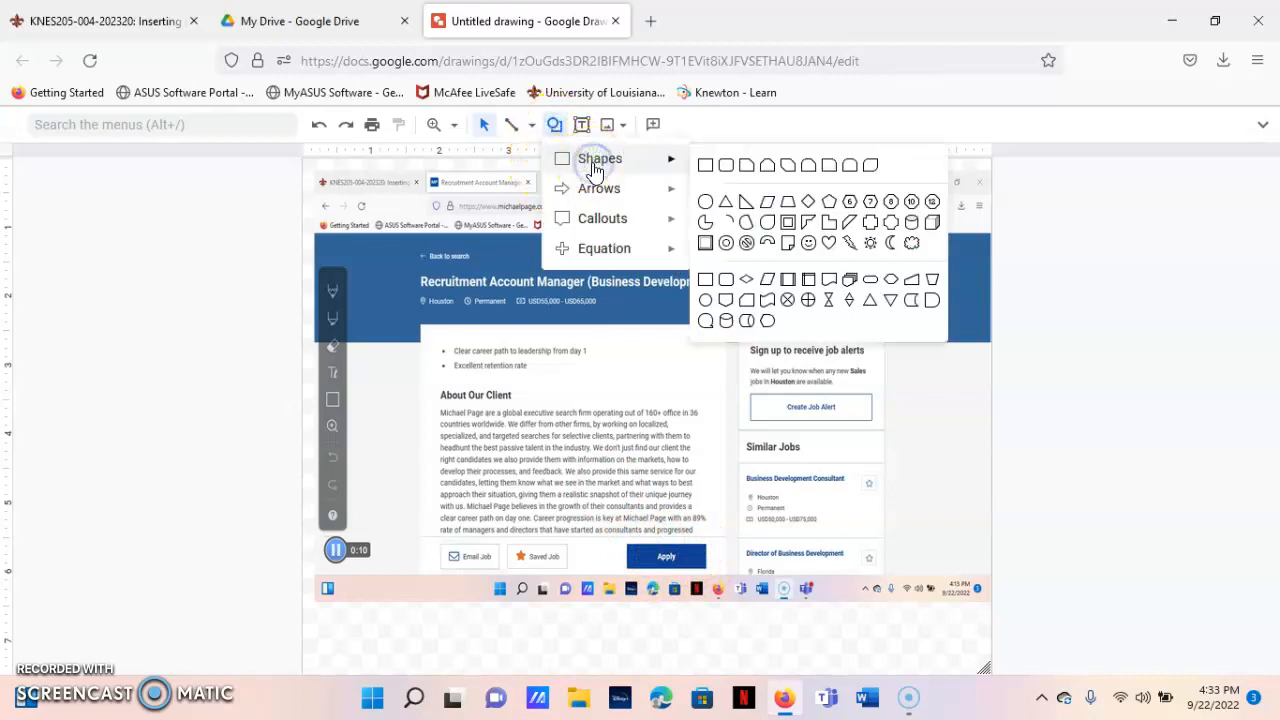
left_click(726, 165)
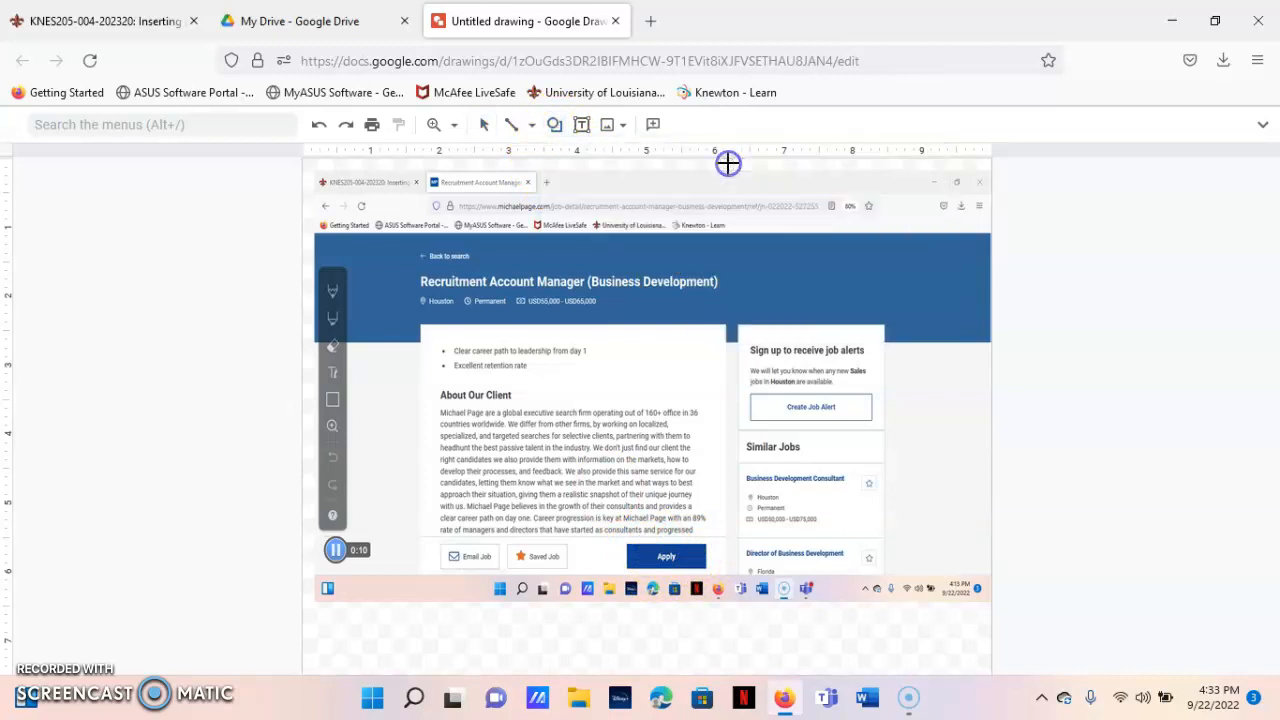
left_click_drag(648, 550, 678, 562)
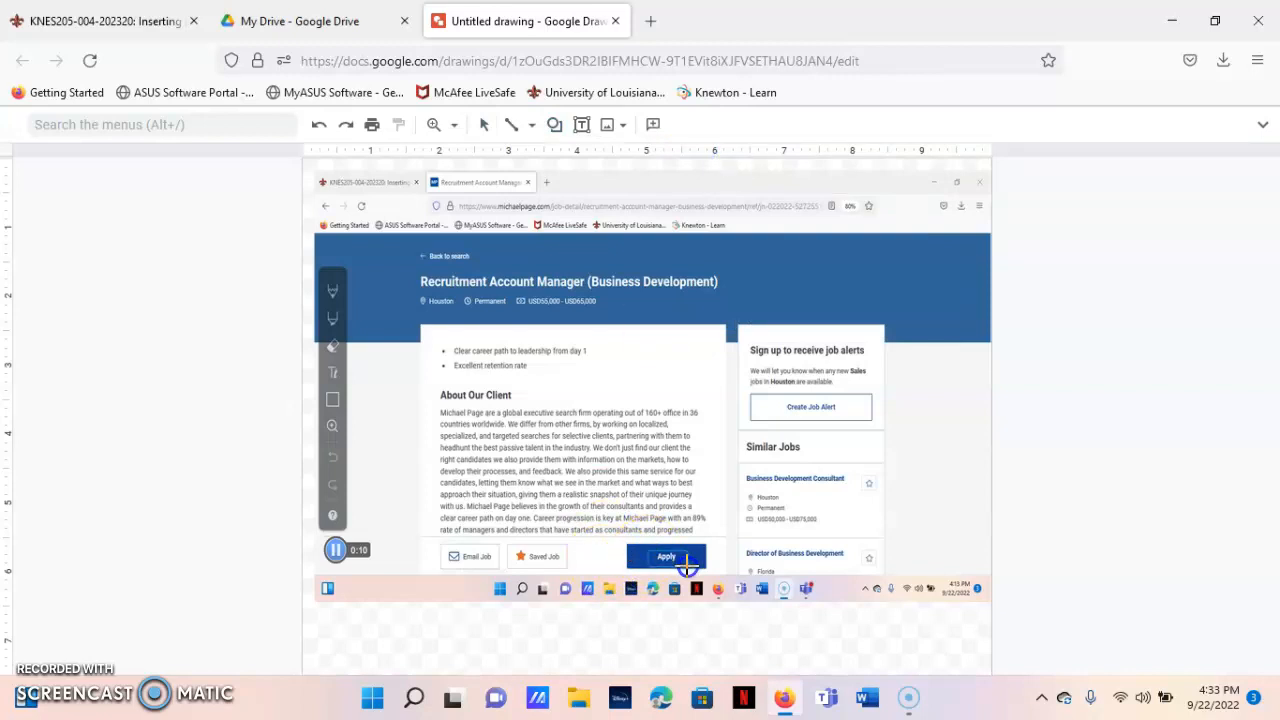
left_click_drag(688, 566, 690, 567)
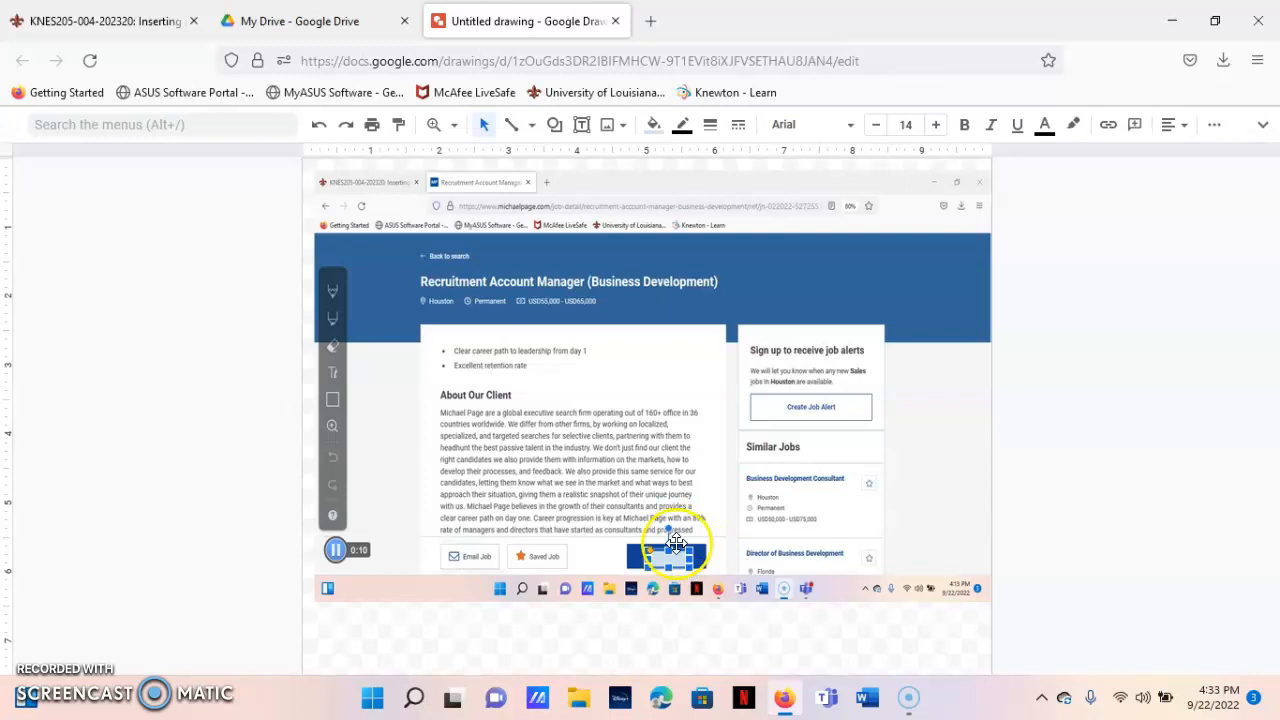
left_click_drag(671, 561, 670, 558)
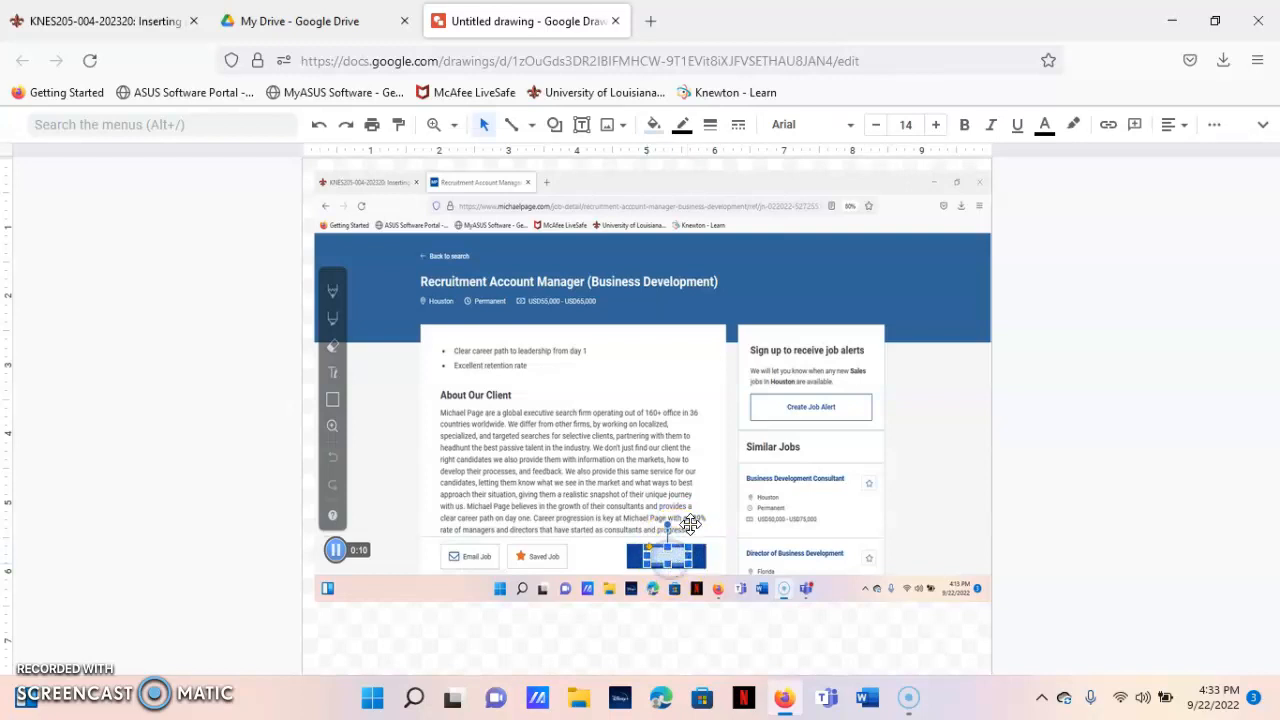
Make the rounded rectangle's fill transparent and its border yellow
left_click(653, 124)
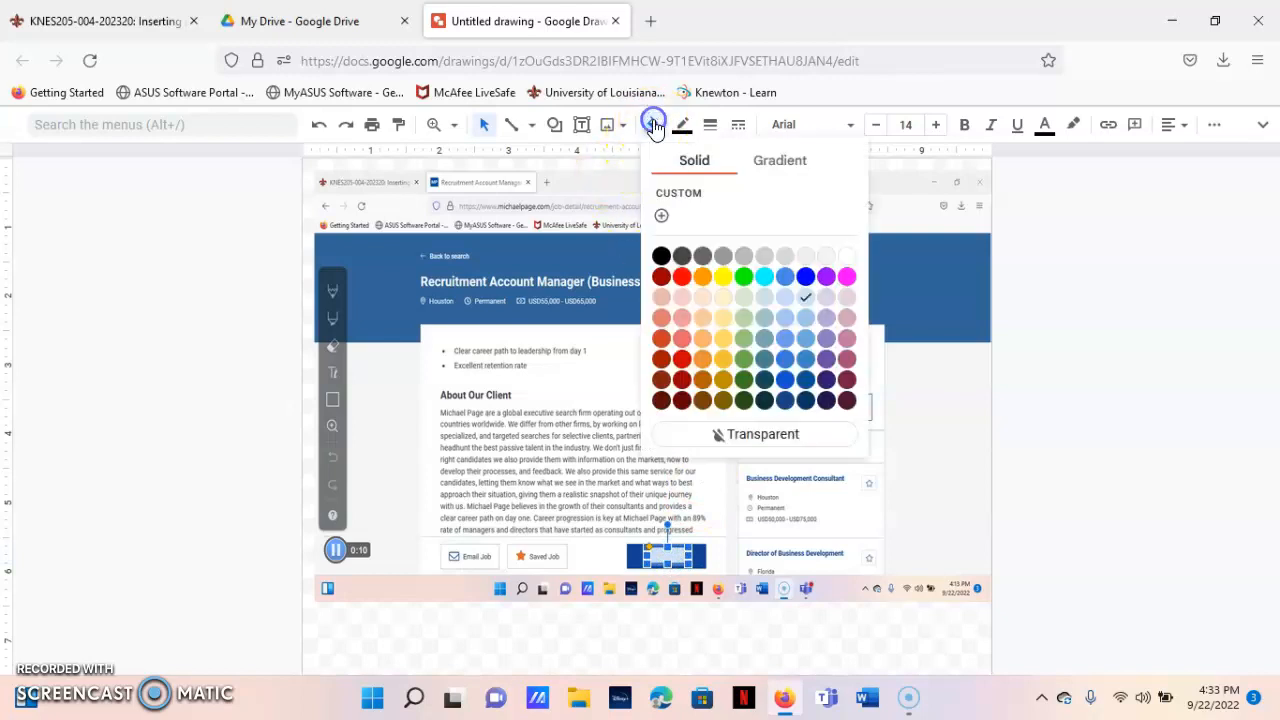
left_click(770, 433)
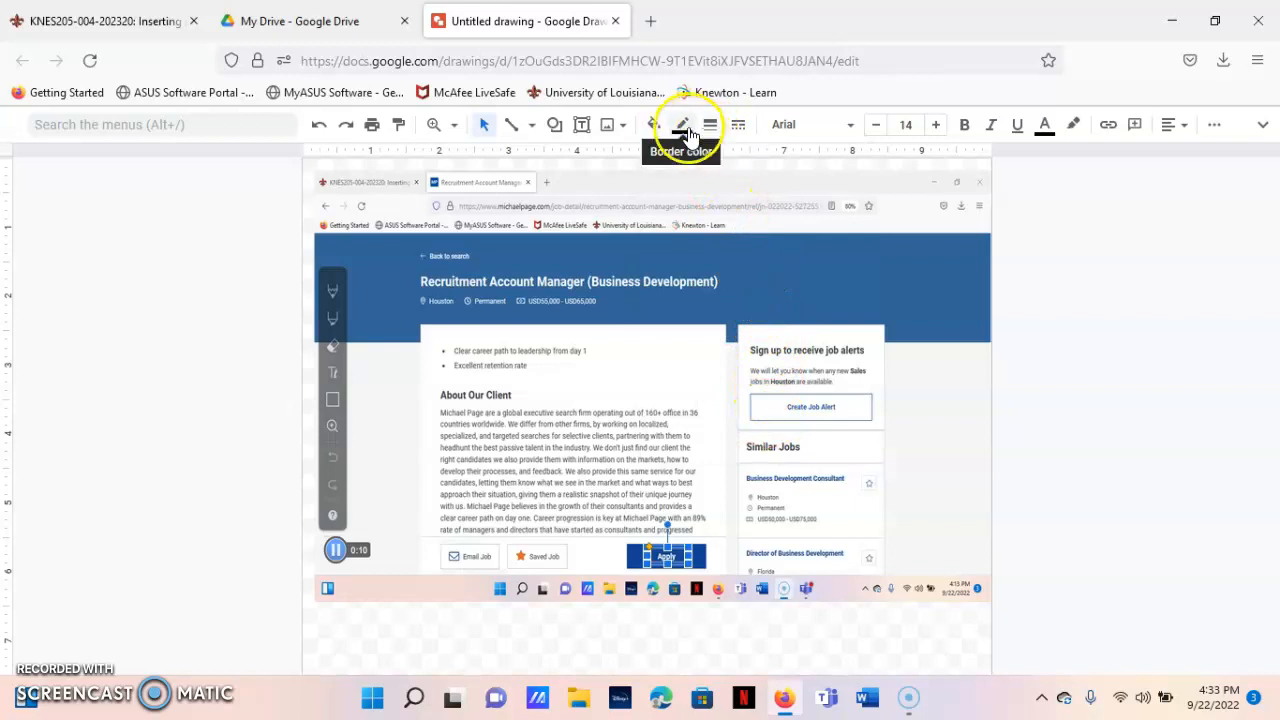
left_click(684, 125)
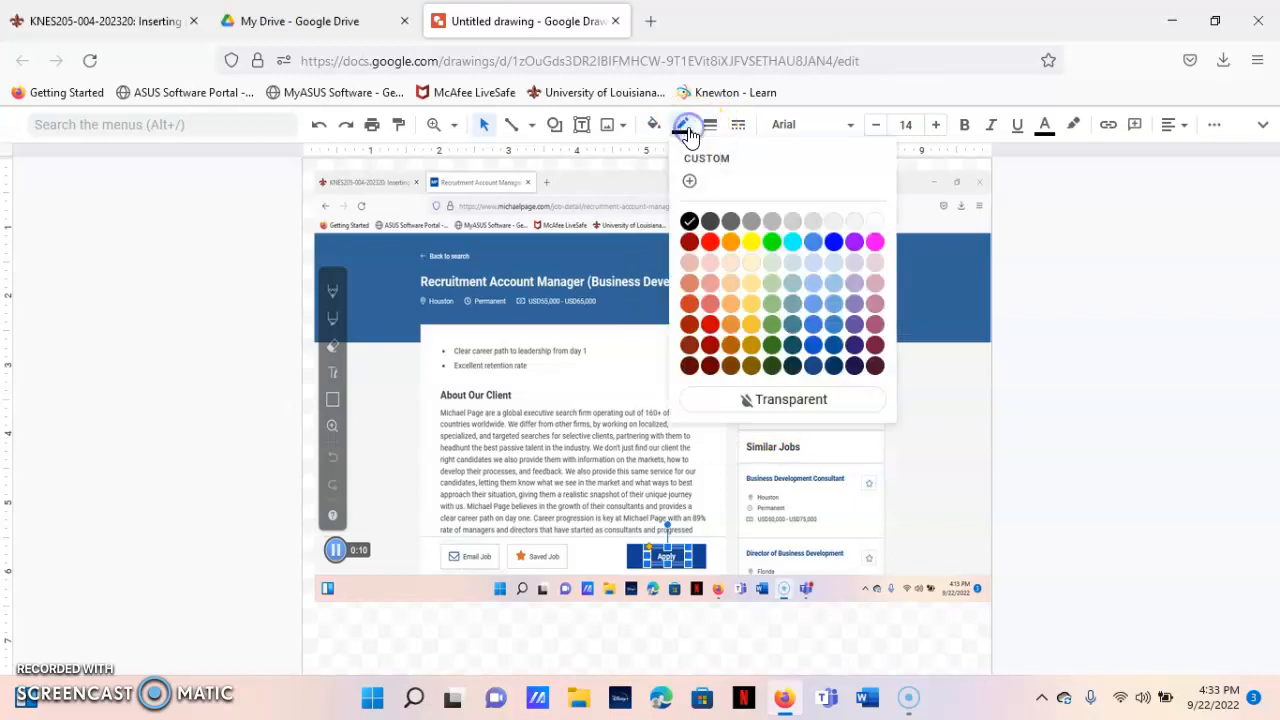
left_click(751, 241)
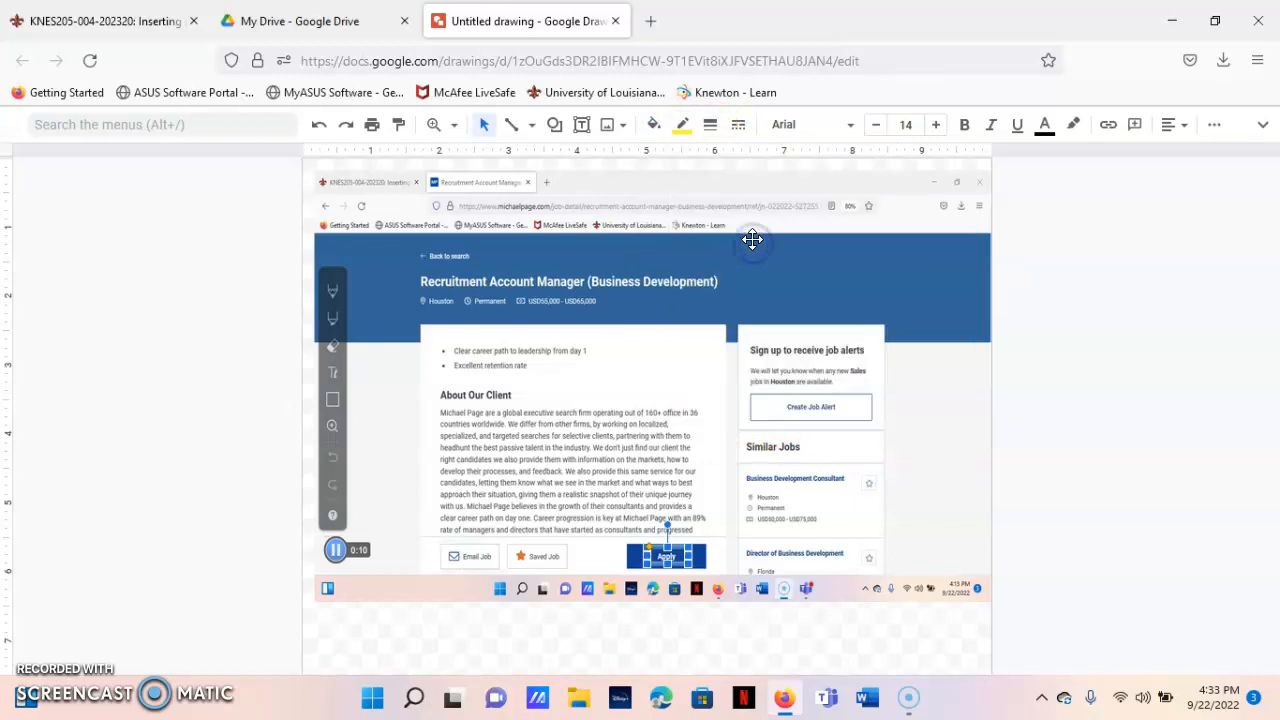
Try border weights of 1px and 2px on the rounded rectangle around Apply, and settle on 3px
left_click(711, 127)
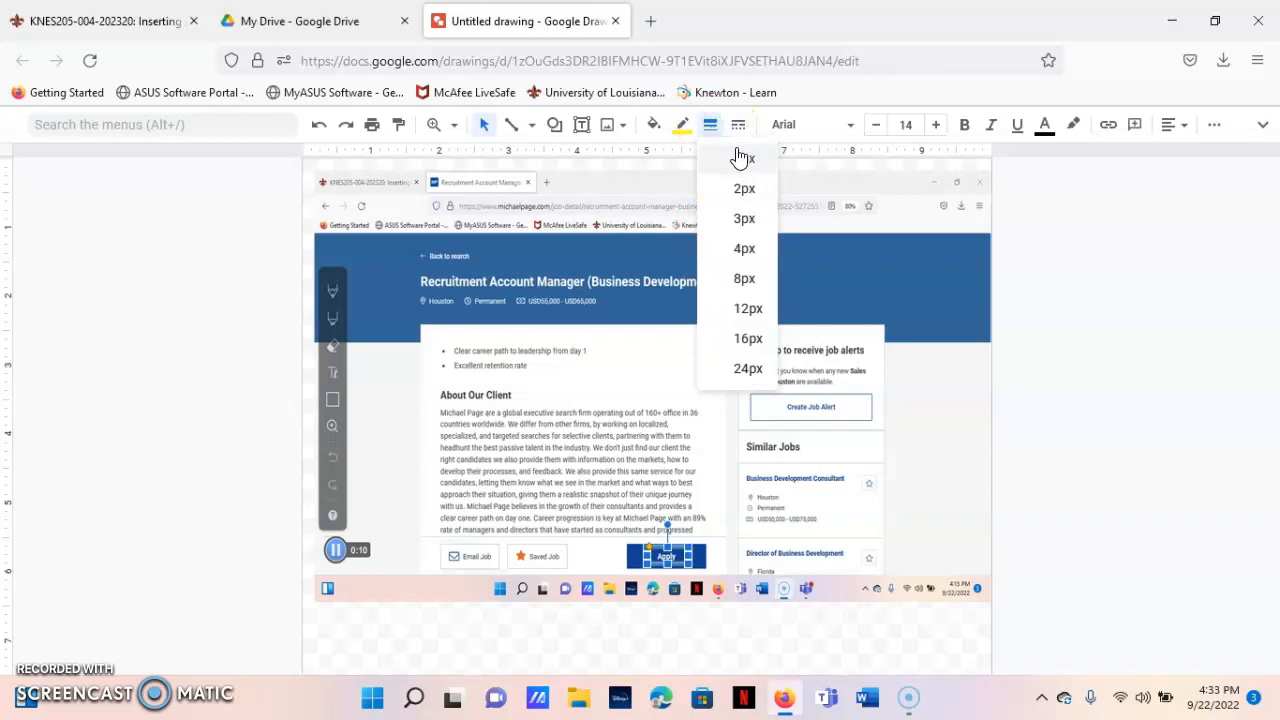
left_click(745, 163)
left_click(711, 126)
left_click(737, 188)
left_click(711, 126)
left_click(742, 222)
left_click(711, 126)
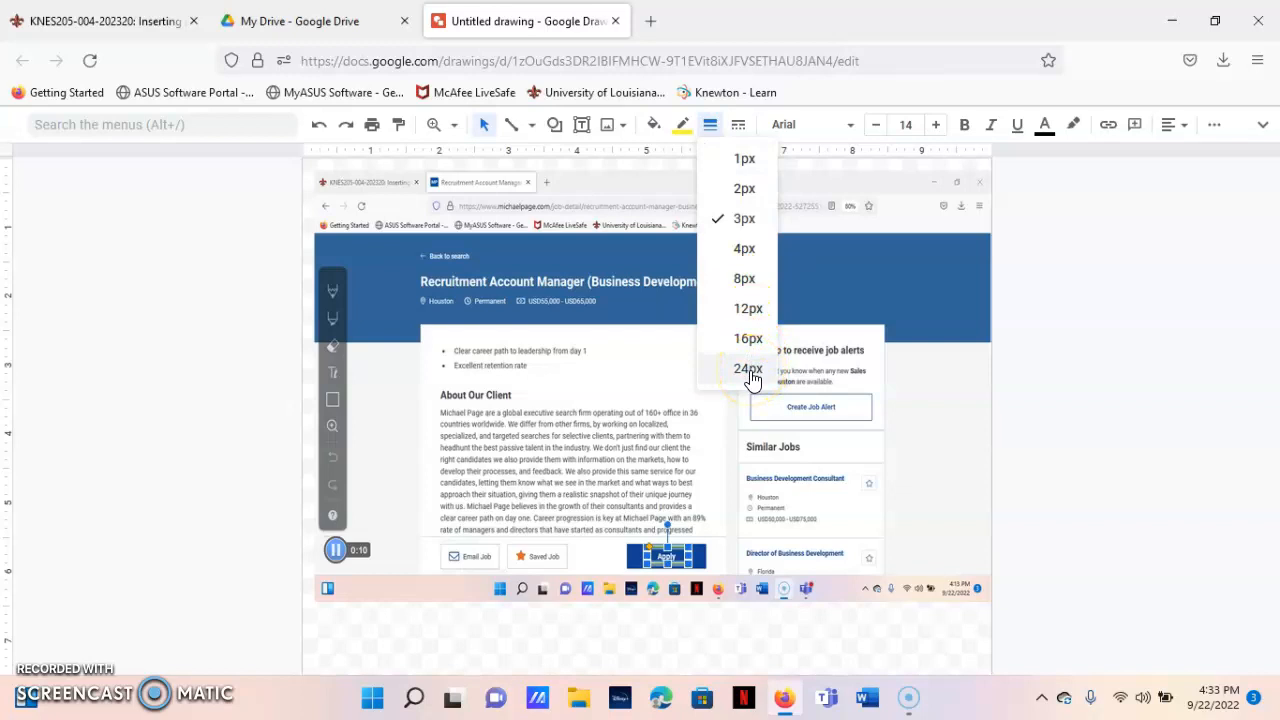
right_click(810, 495)
left_click(677, 291)
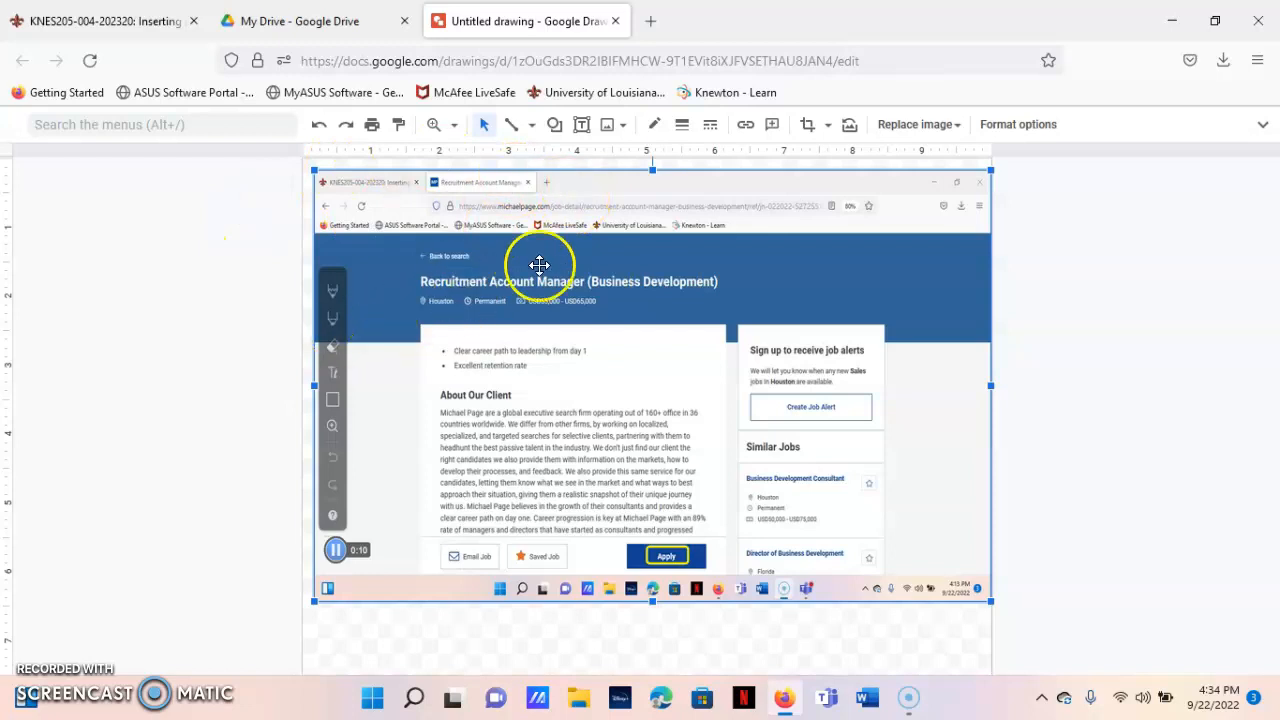
Try to frame the "Recruitment Account Manager (Business Development)" heading with a rectangle that has a transparent fill
left_click(556, 126)
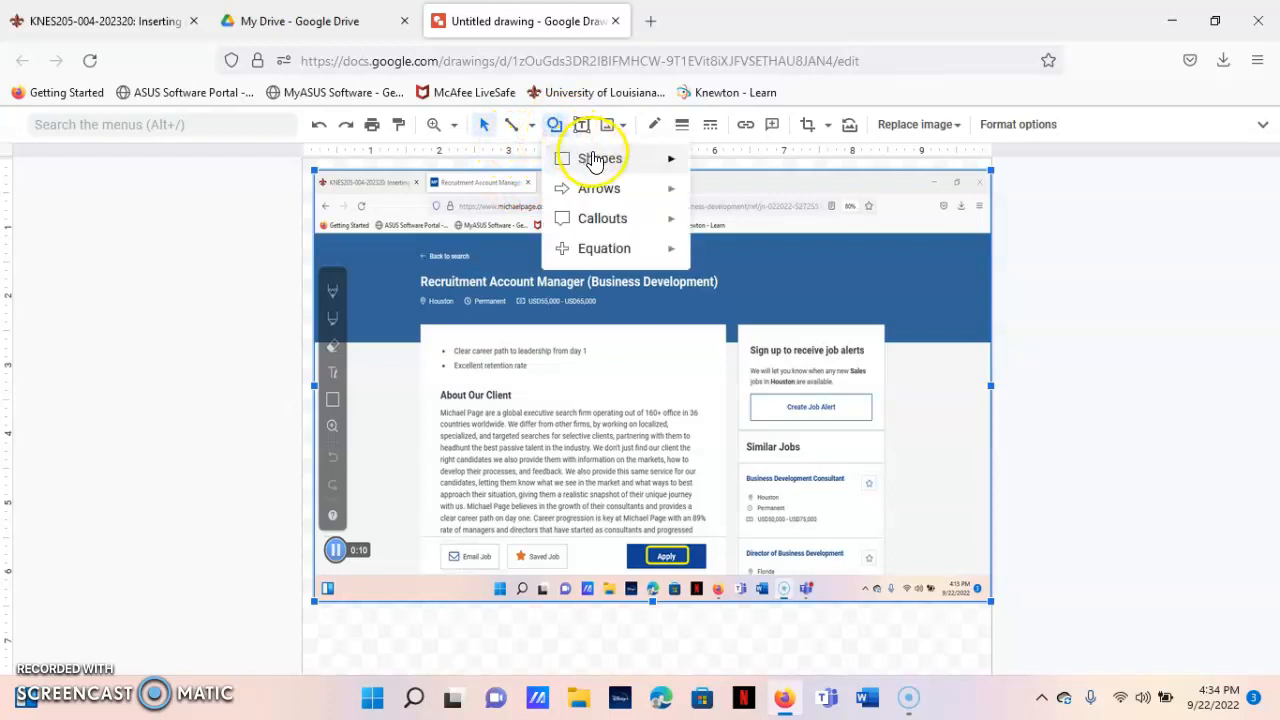
mouse_move(595, 160)
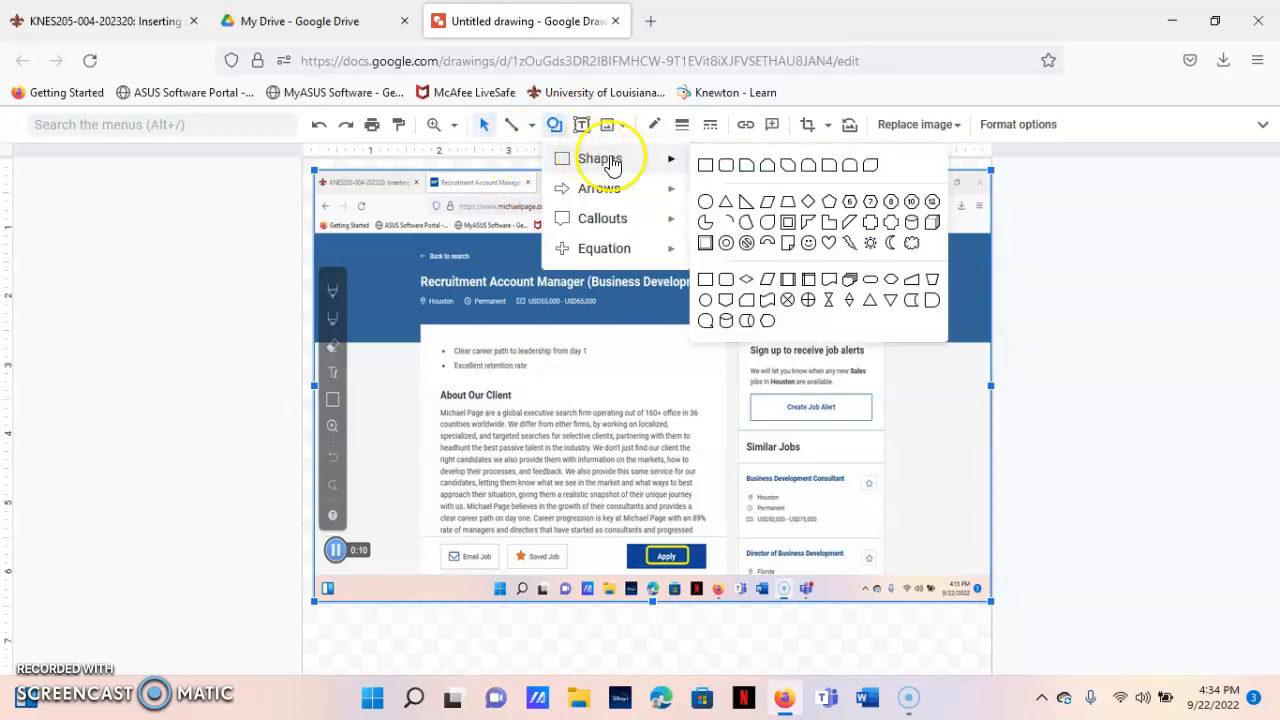
left_click(705, 164)
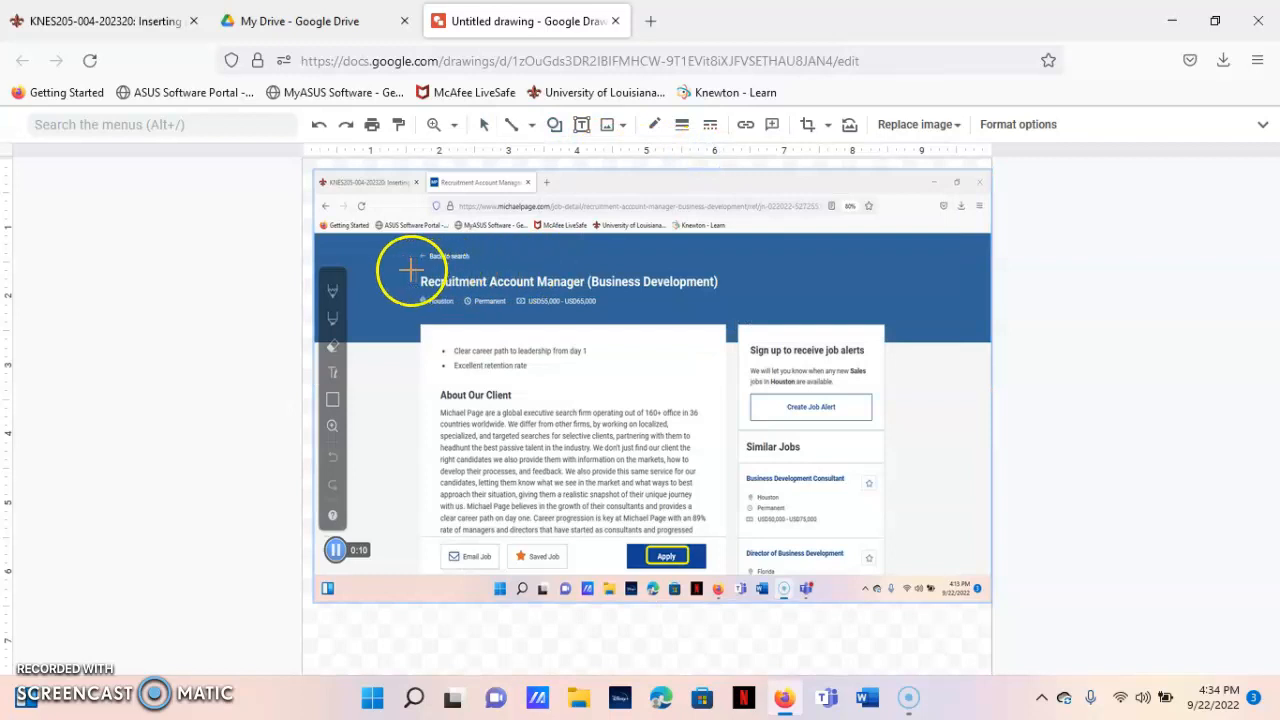
left_click_drag(418, 271, 631, 290)
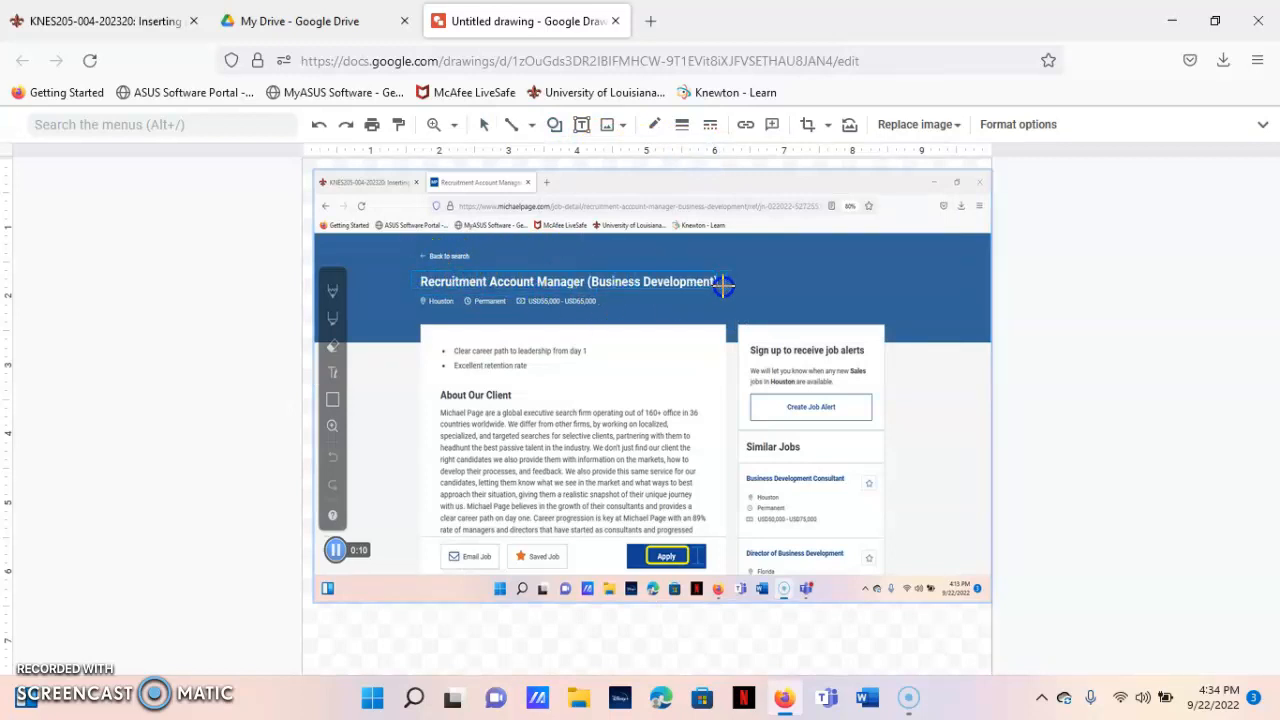
left_click_drag(725, 291, 725, 291)
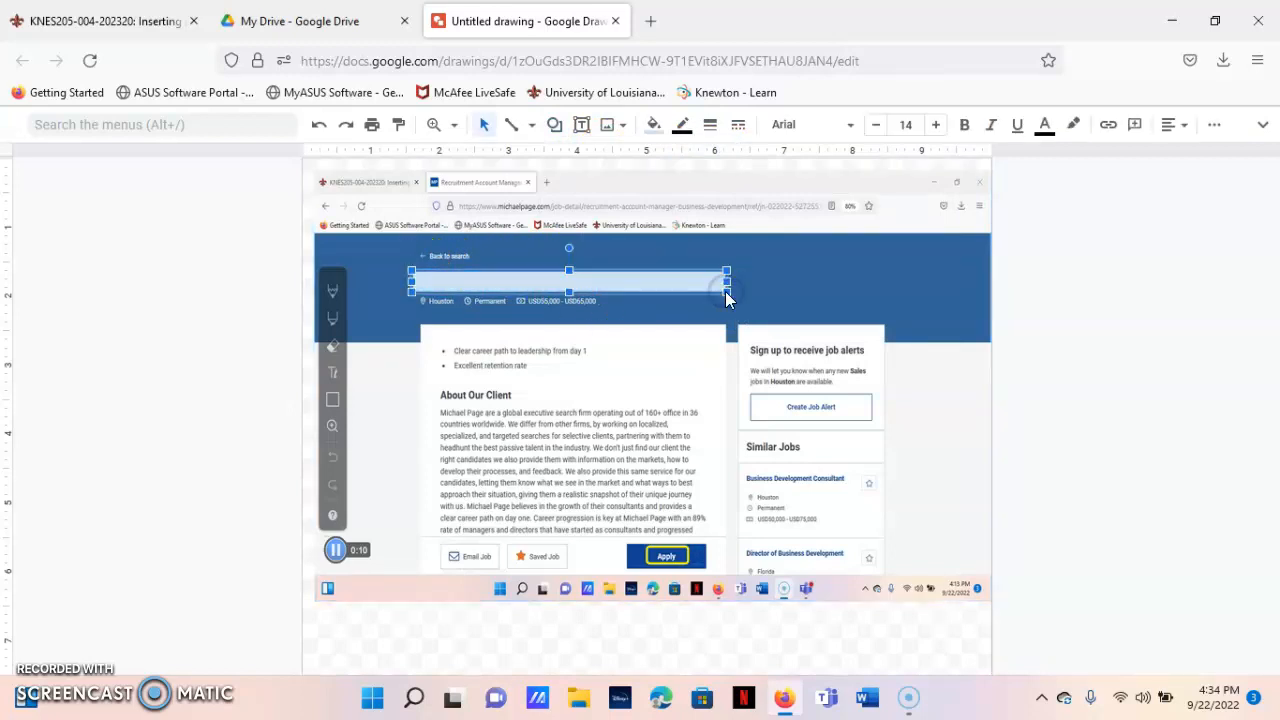
left_click(652, 124)
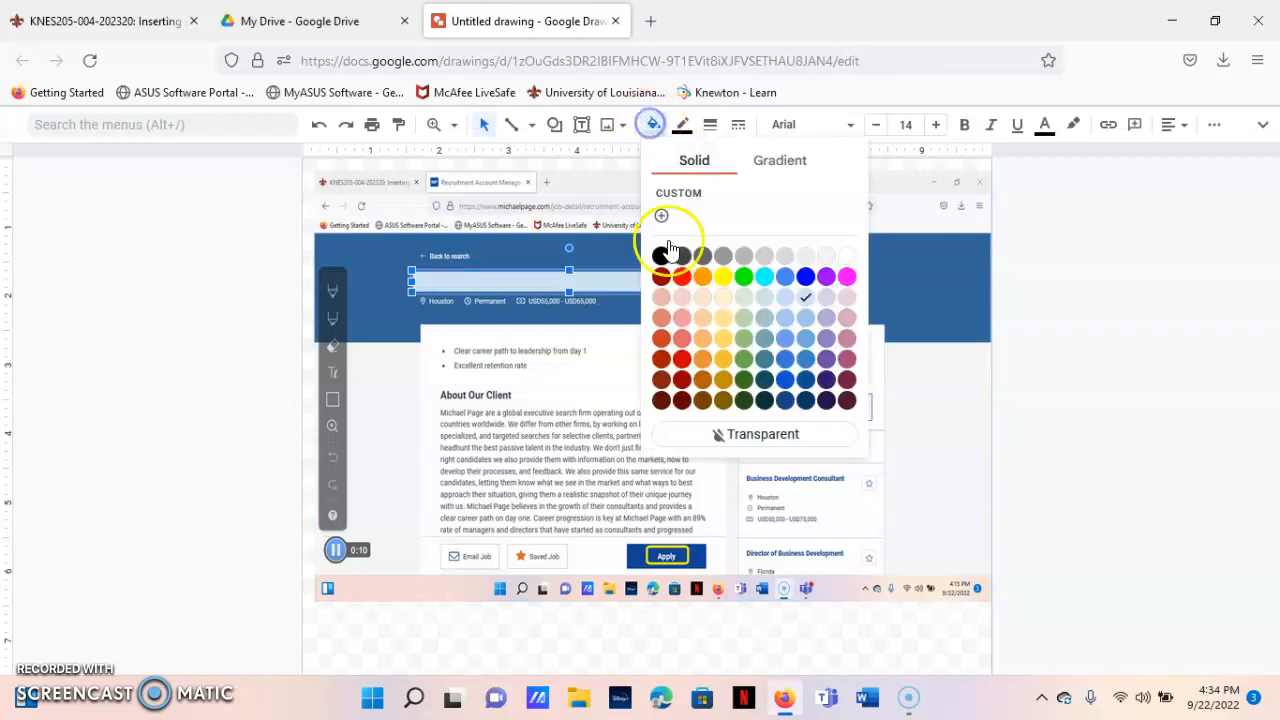
left_click(715, 434)
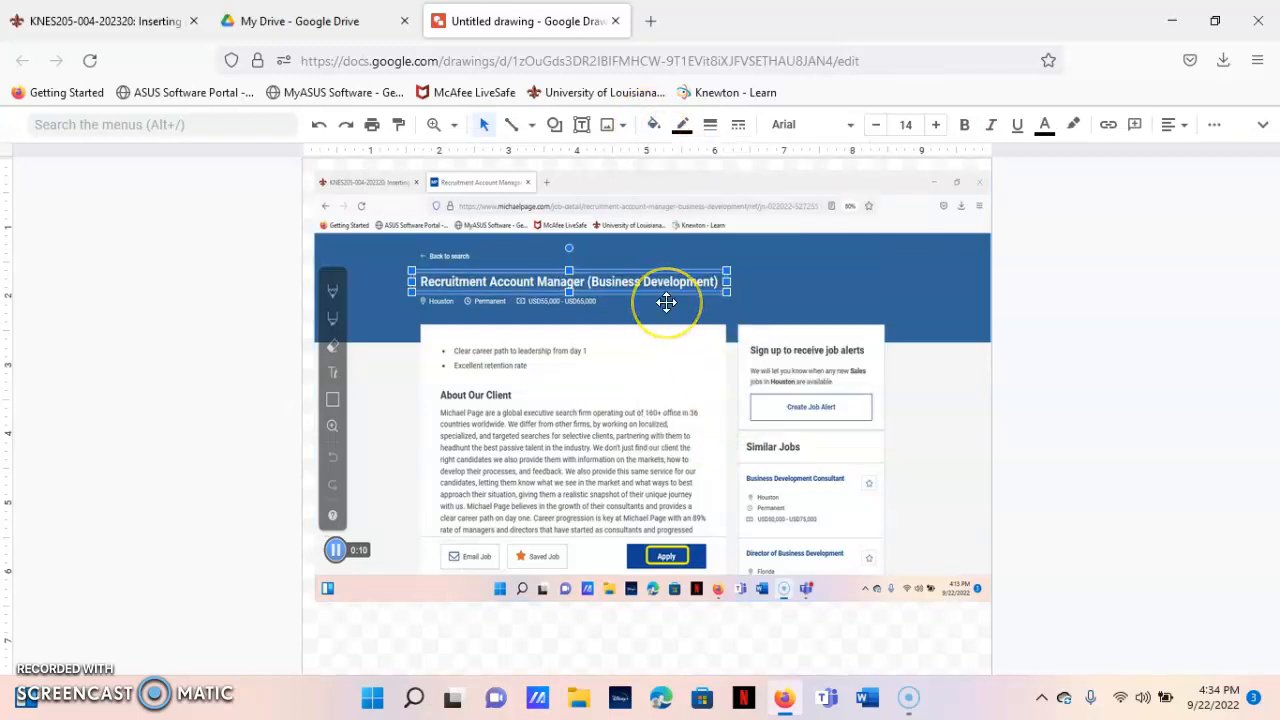
key("Escape")
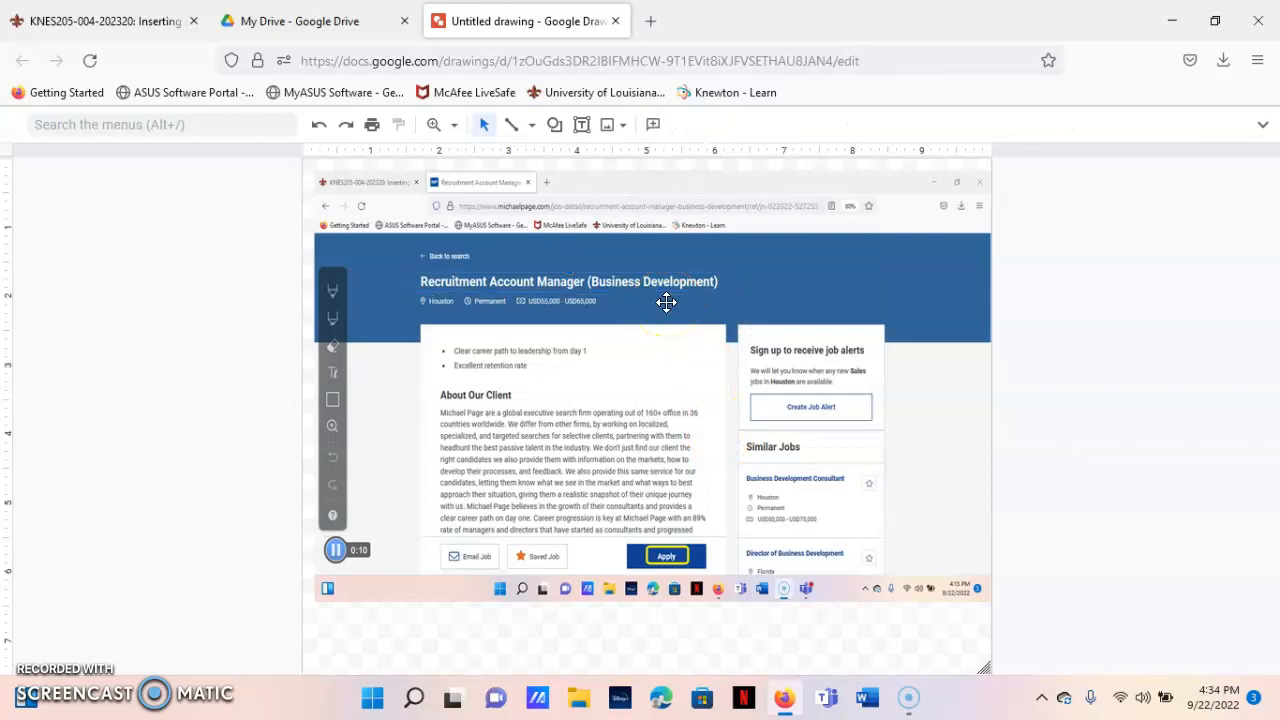
Draw a closed freehand scribble around the "Recruitment Account Manager (Business Development)" heading
left_click(527, 125)
left_click(557, 340)
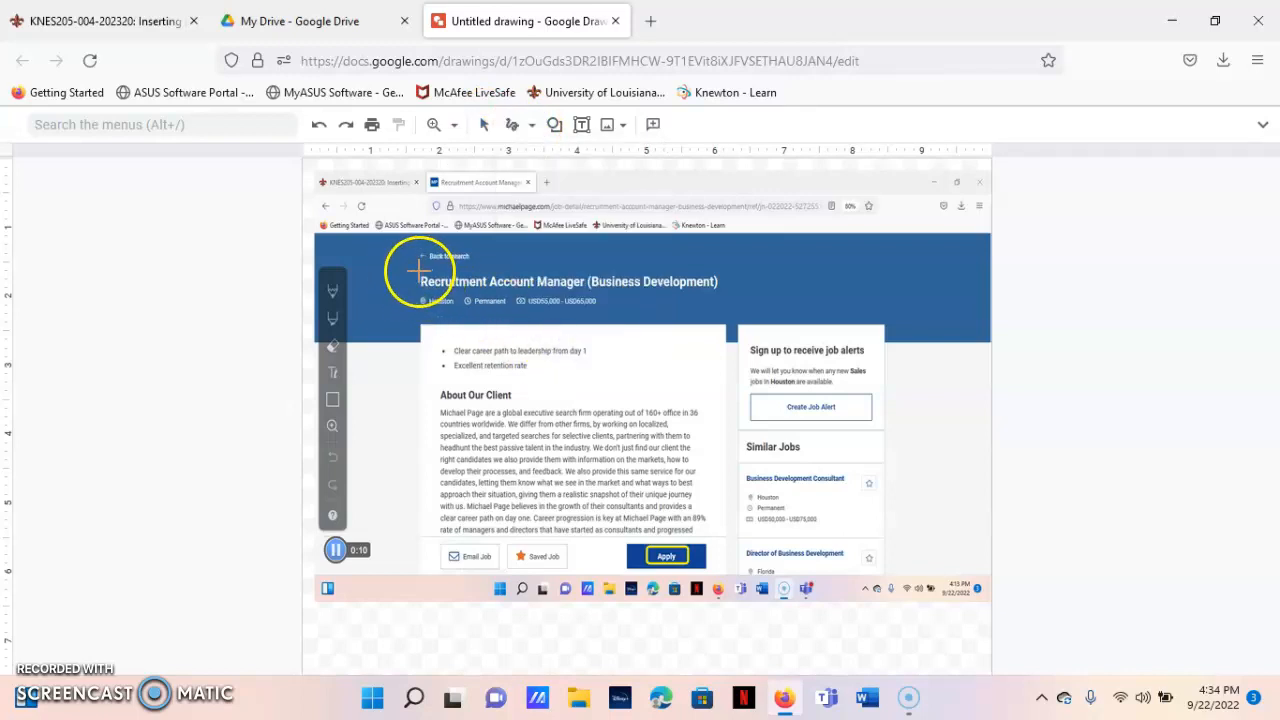
left_click_drag(418, 271, 418, 271)
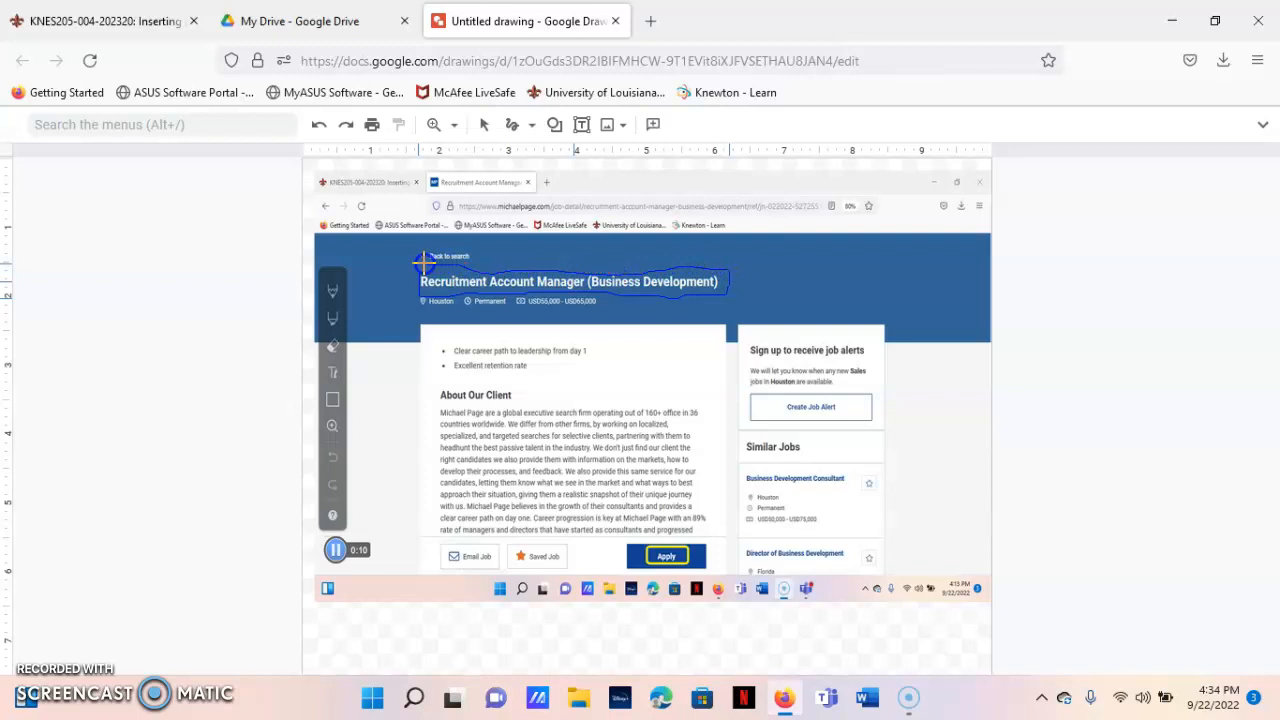
left_click_drag(421, 276, 423, 277)
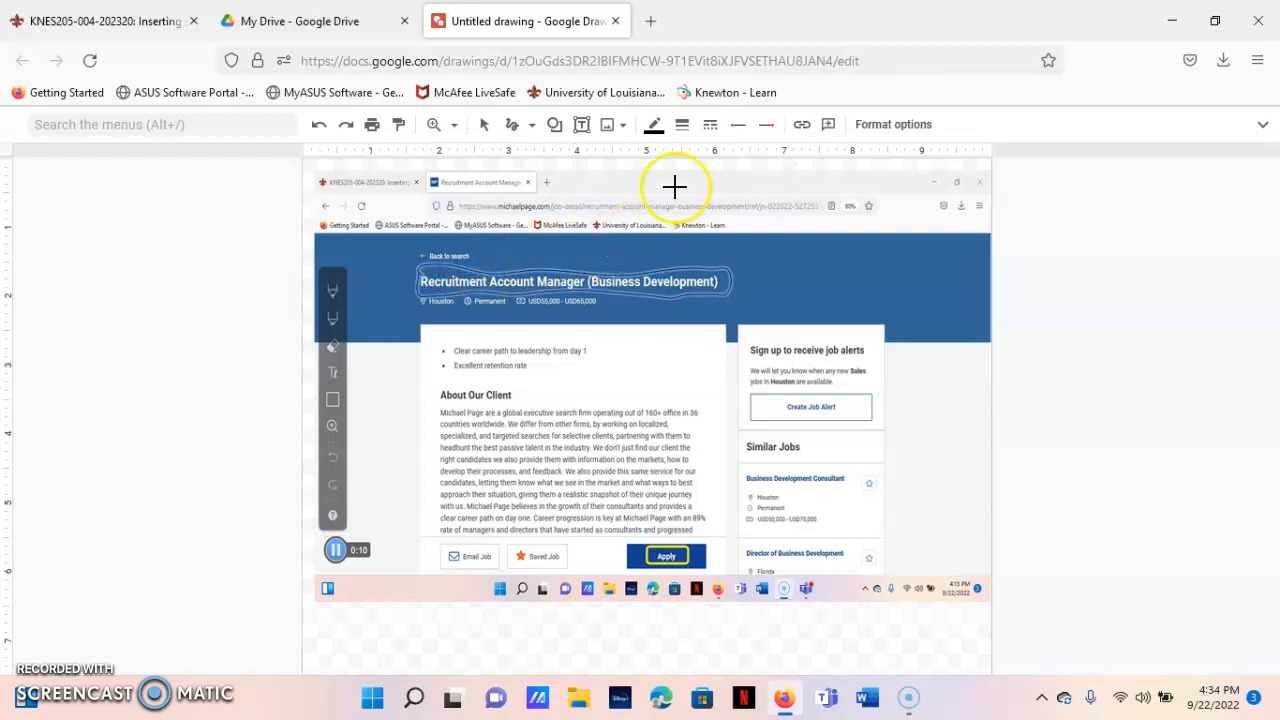
Set the line colour of the scribble around the job title to cyan
left_click(655, 126)
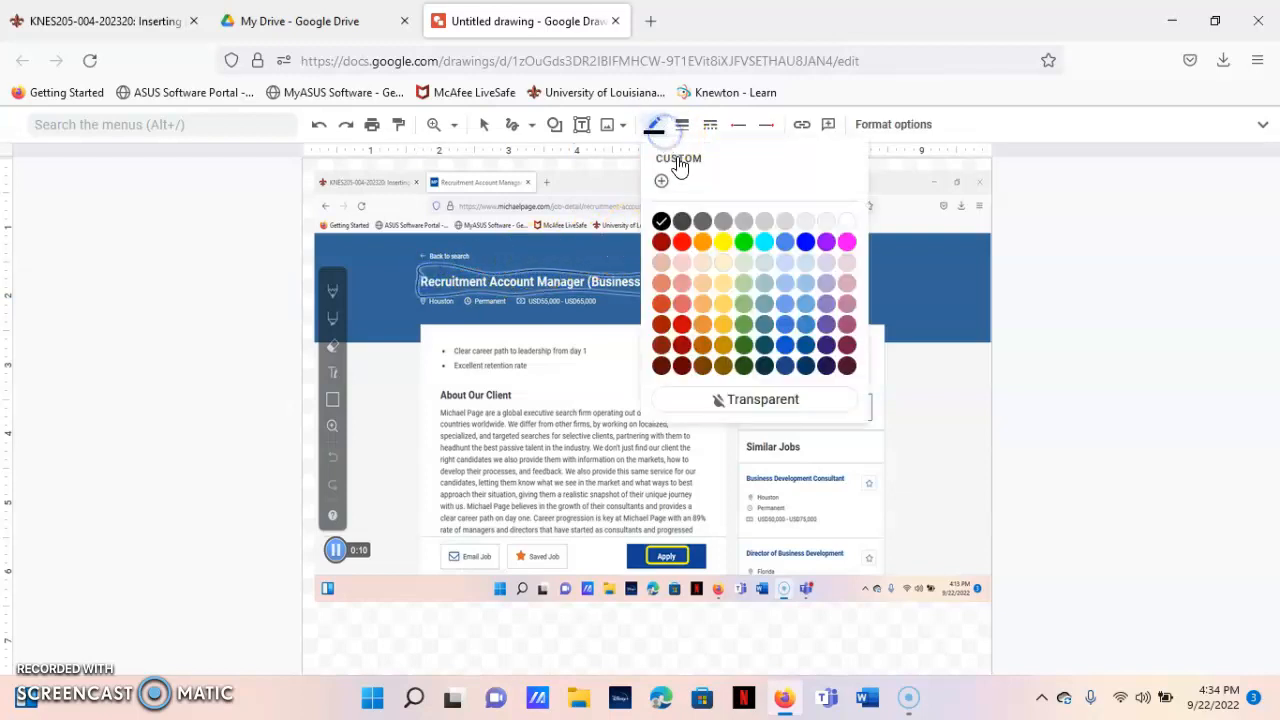
left_click(826, 241)
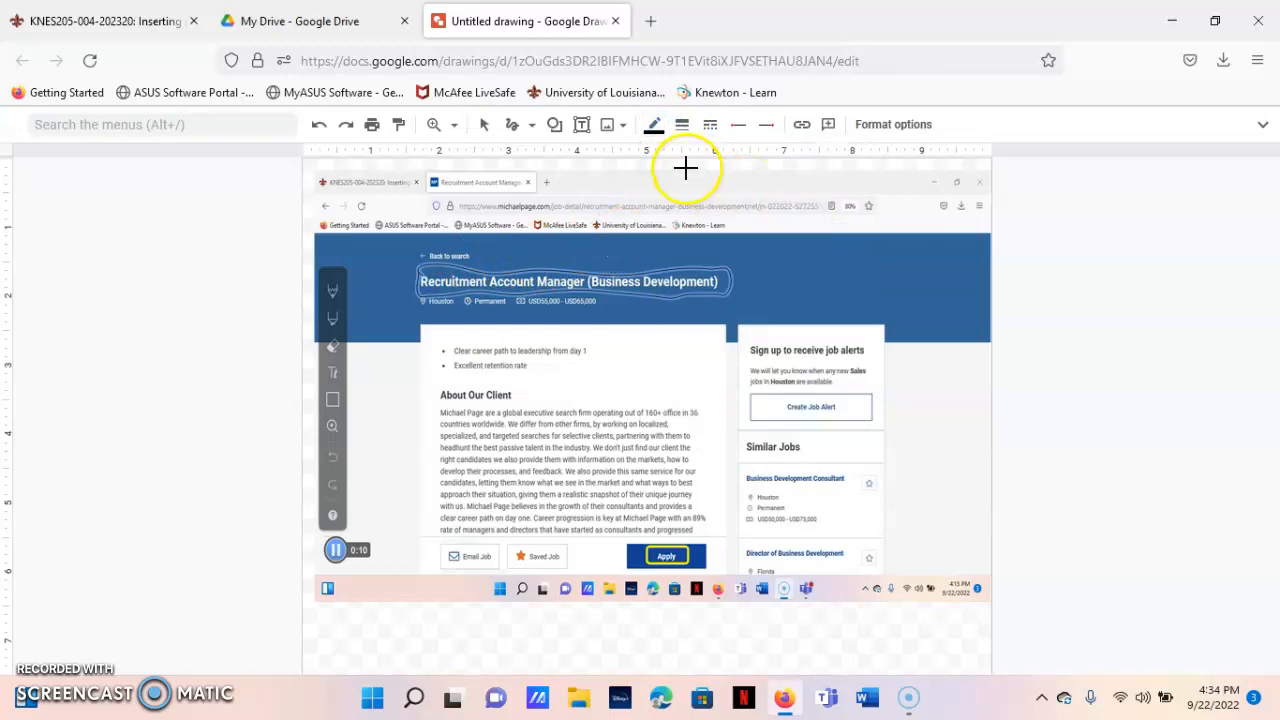
left_click(658, 132)
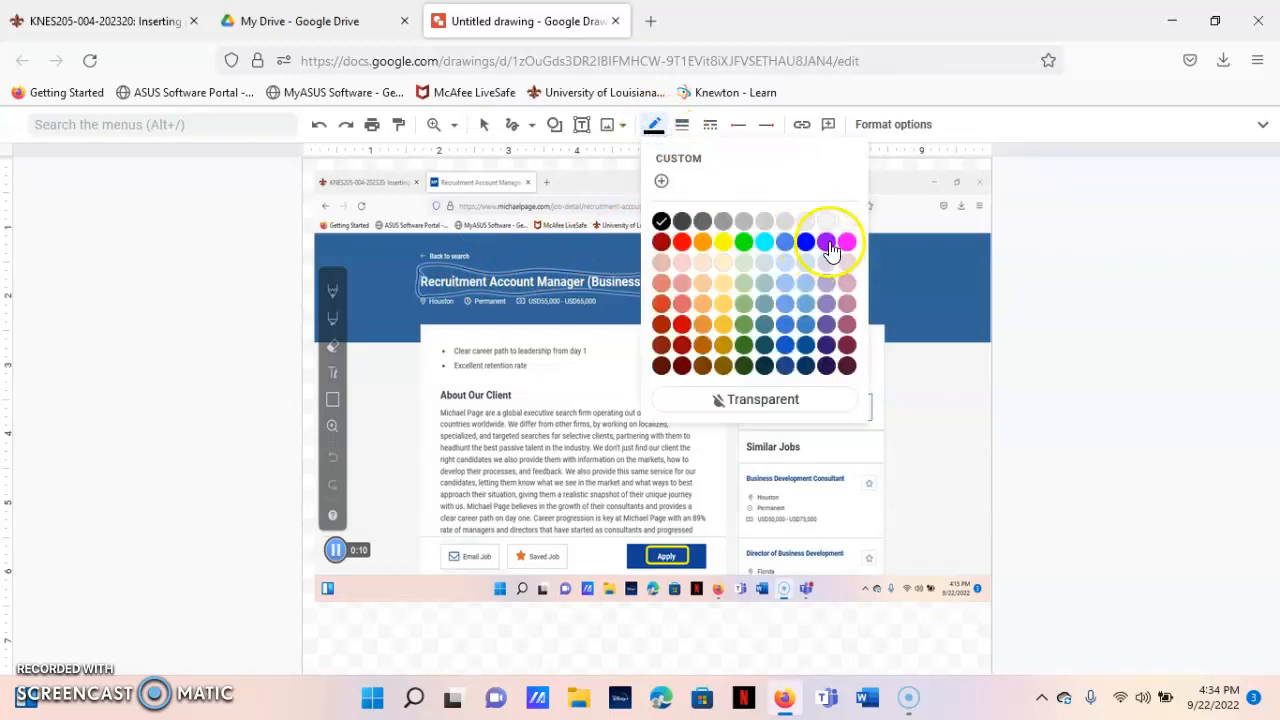
left_click(765, 244)
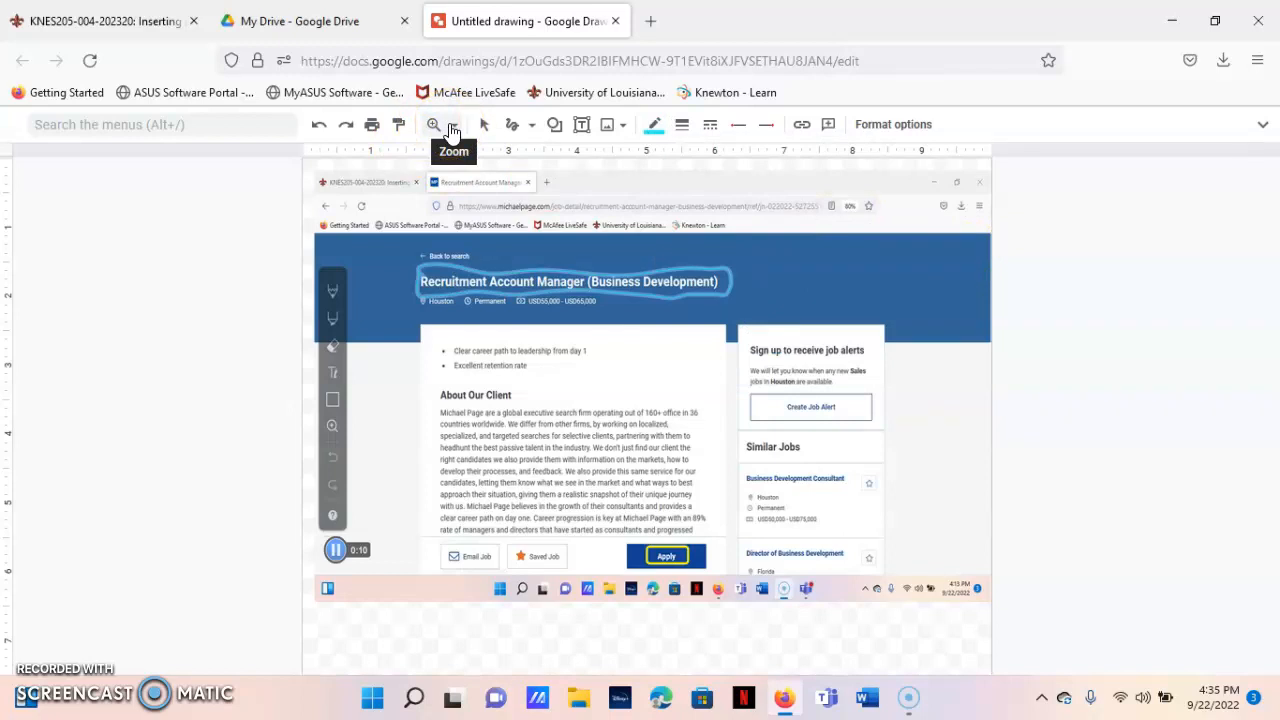
Move the cyan scribble away from the job title and back around it
left_click(518, 127)
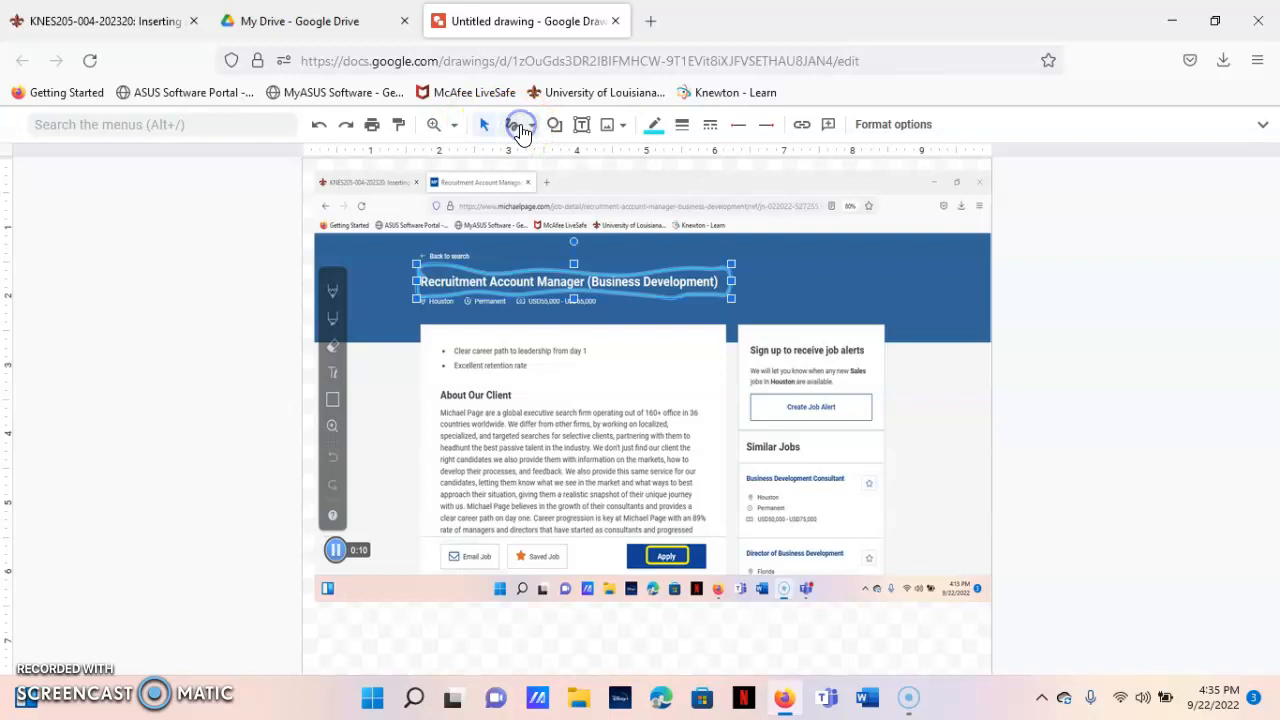
mouse_move(540, 262)
left_mouse_down()
mouse_move(480, 251)
mouse_move(543, 251)
mouse_move(558, 268)
mouse_move(600, 273)
mouse_move(664, 259)
left_mouse_up()
left_click(577, 275)
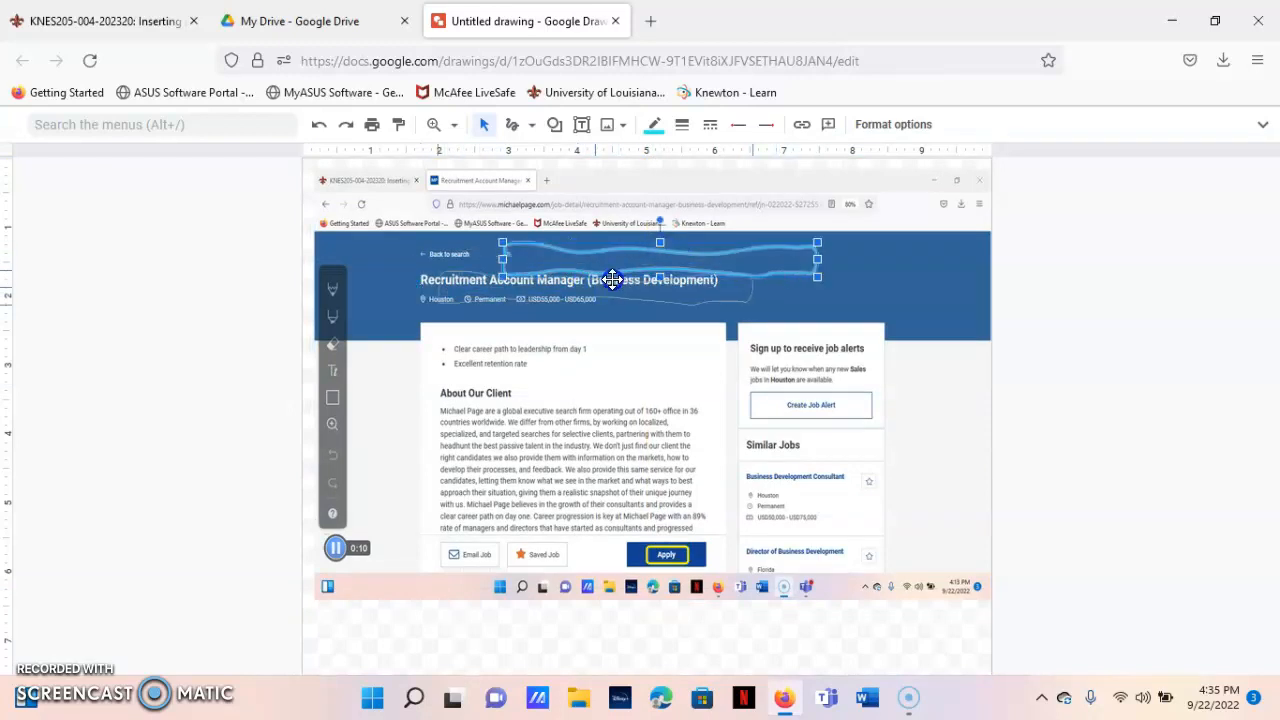
key("ctrl+z")
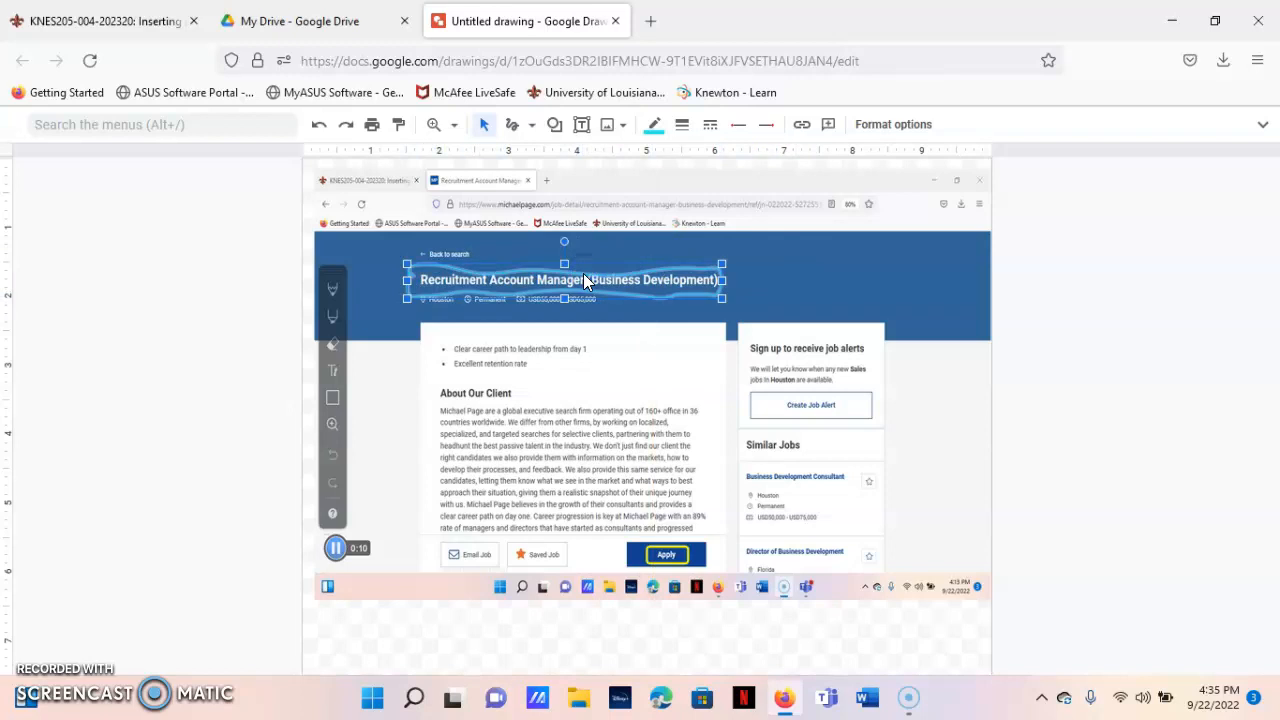
left_click(867, 436)
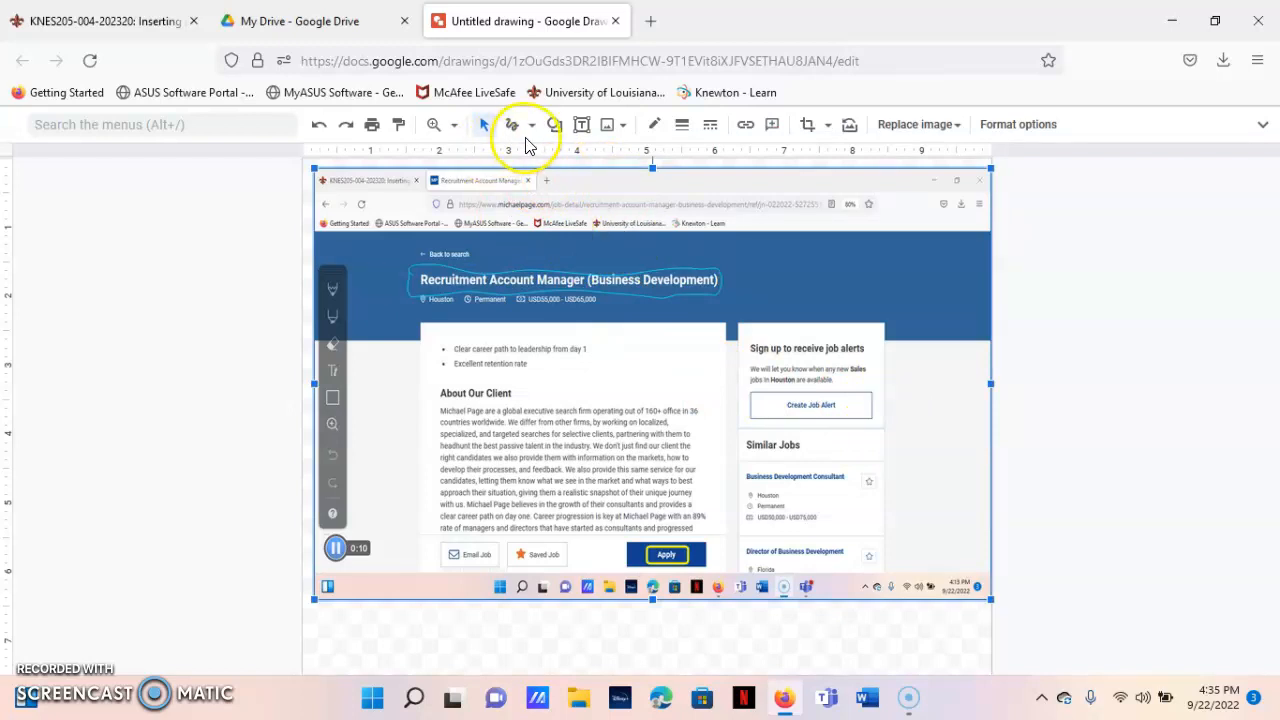
Try a right arrow shape near the top edge of the blue banner, and delete it
left_click(555, 126)
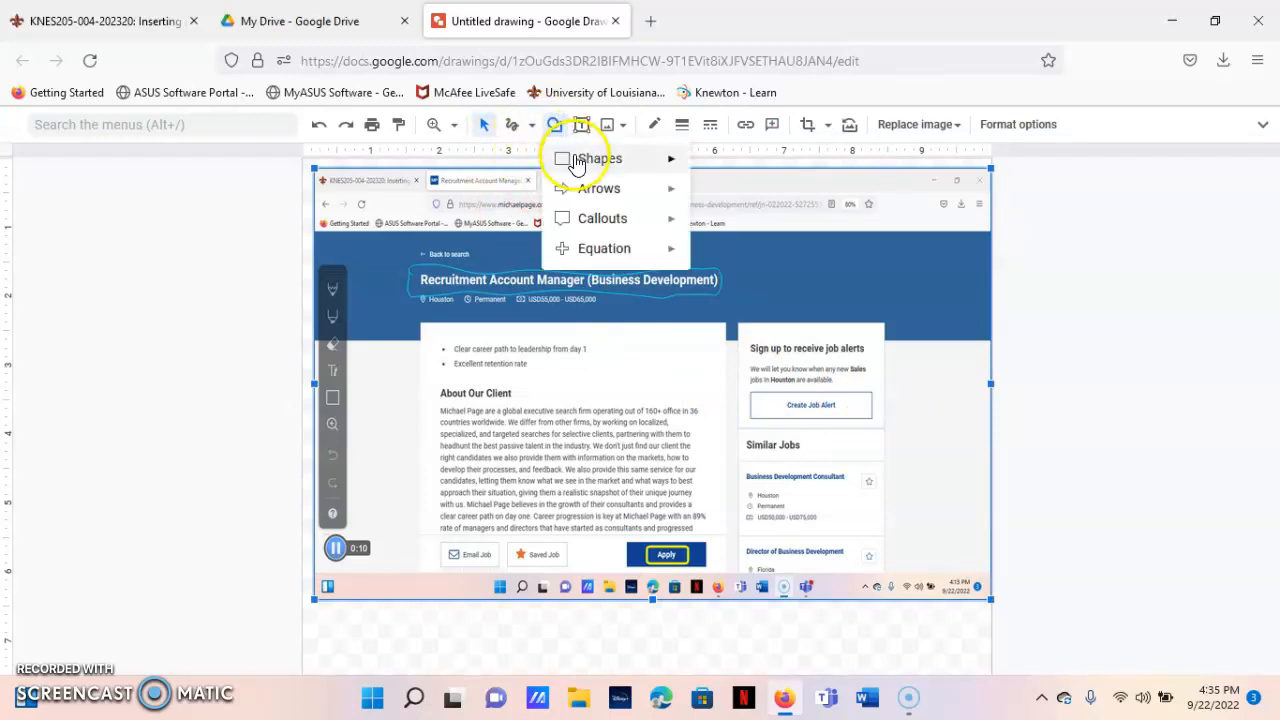
mouse_move(585, 163)
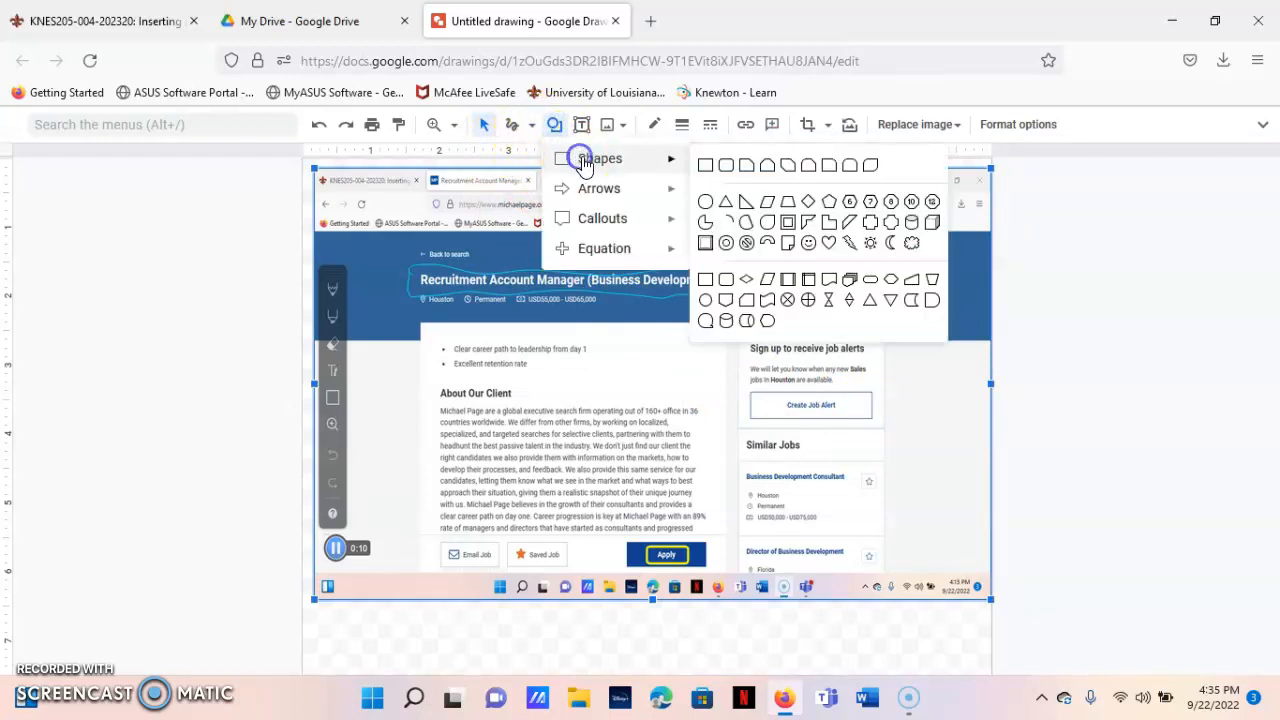
left_click(634, 191)
mouse_move(640, 163)
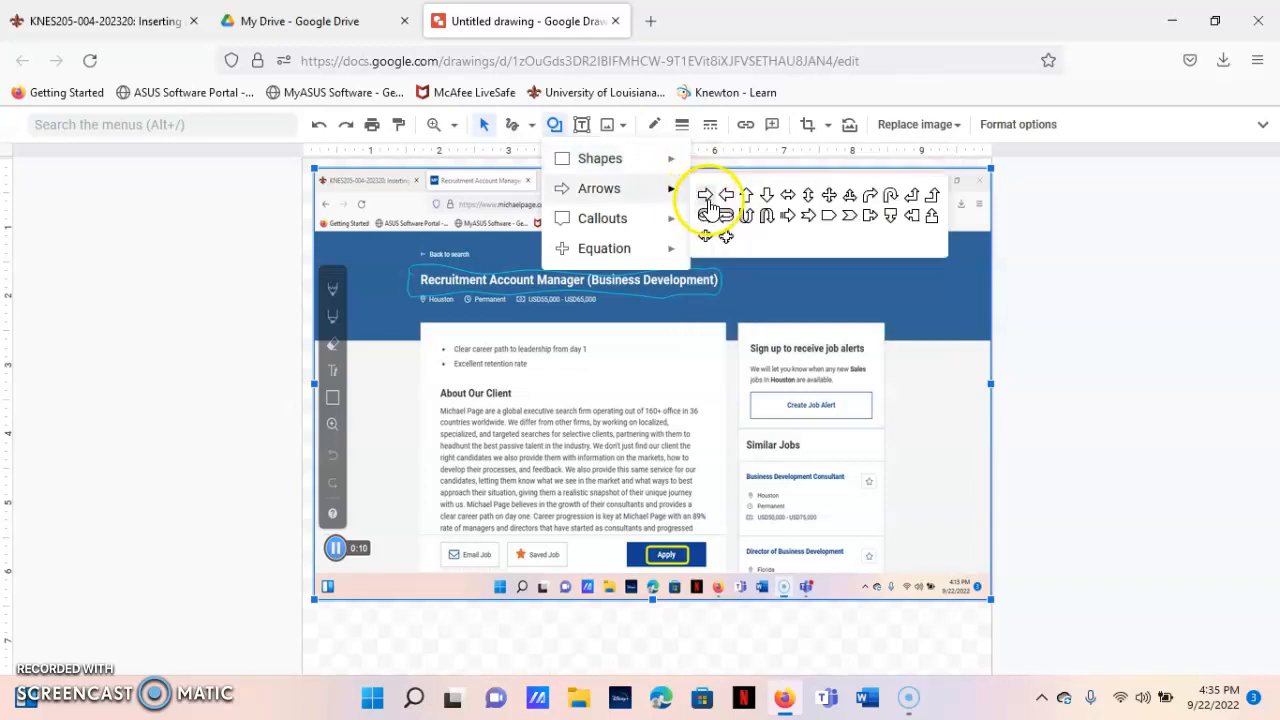
left_click(707, 196)
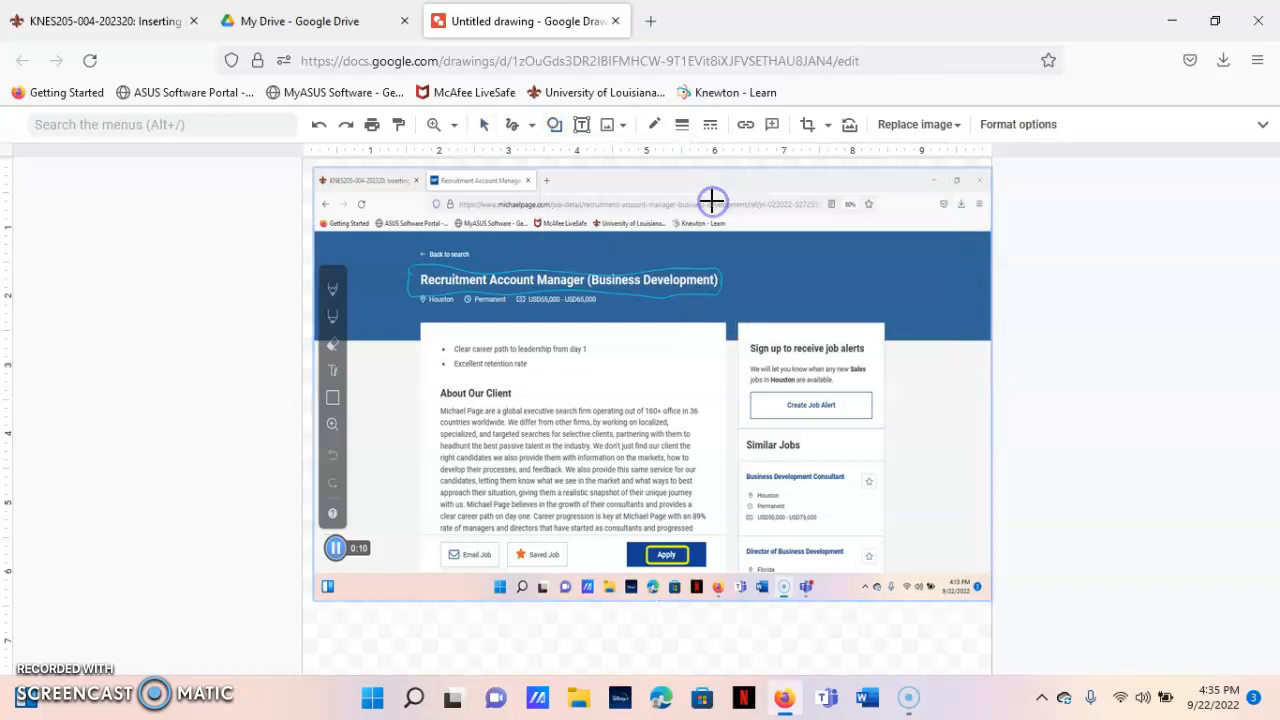
left_click(554, 124)
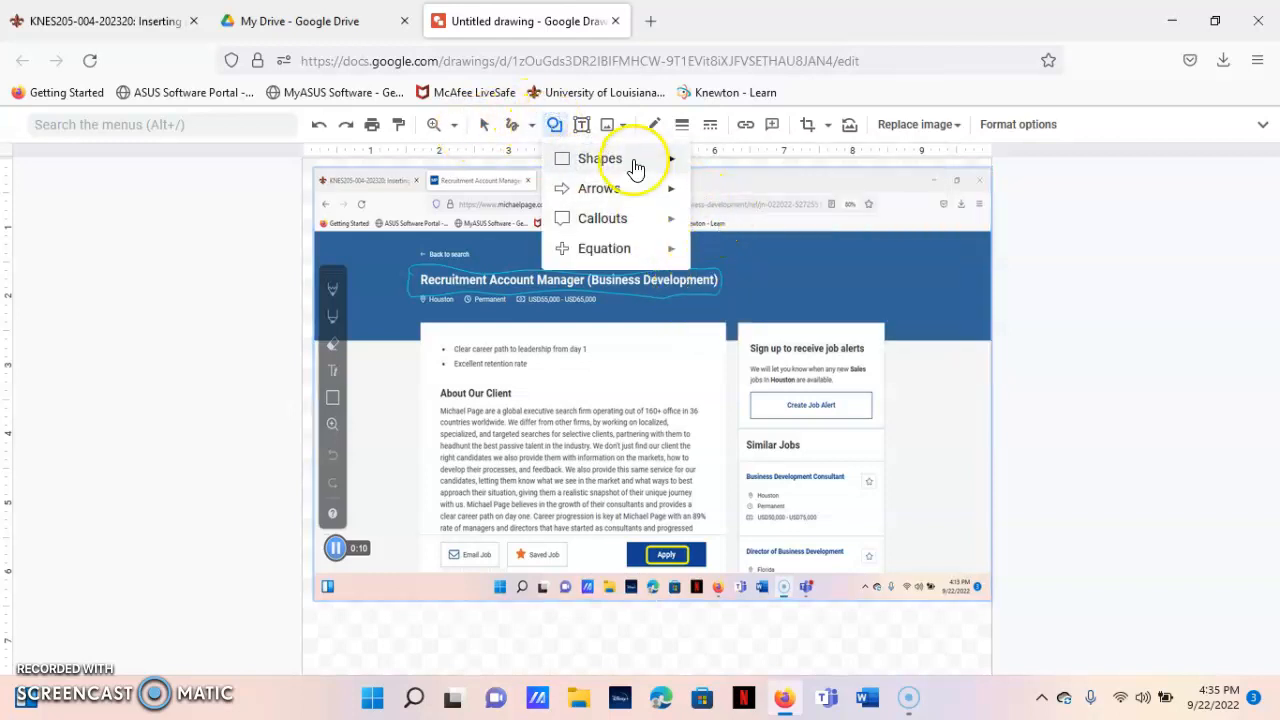
mouse_move(634, 162)
left_click(708, 197)
left_click_drag(707, 201, 797, 245)
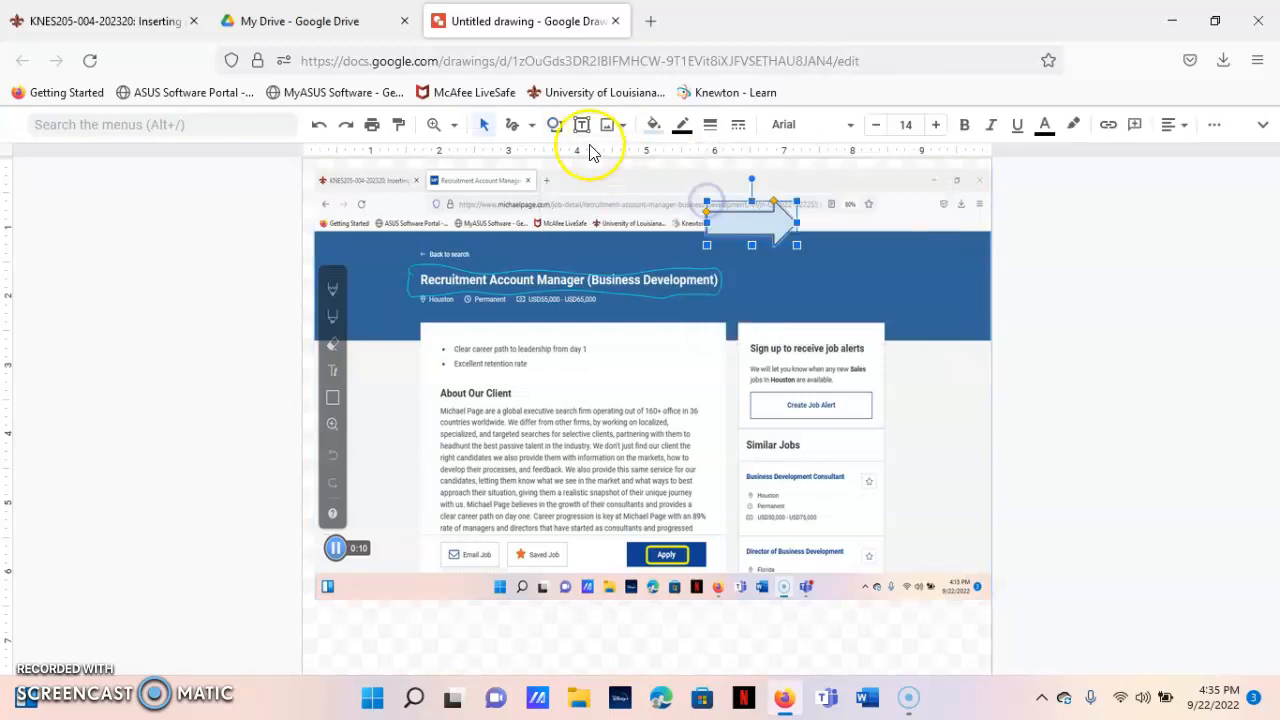
key("Delete")
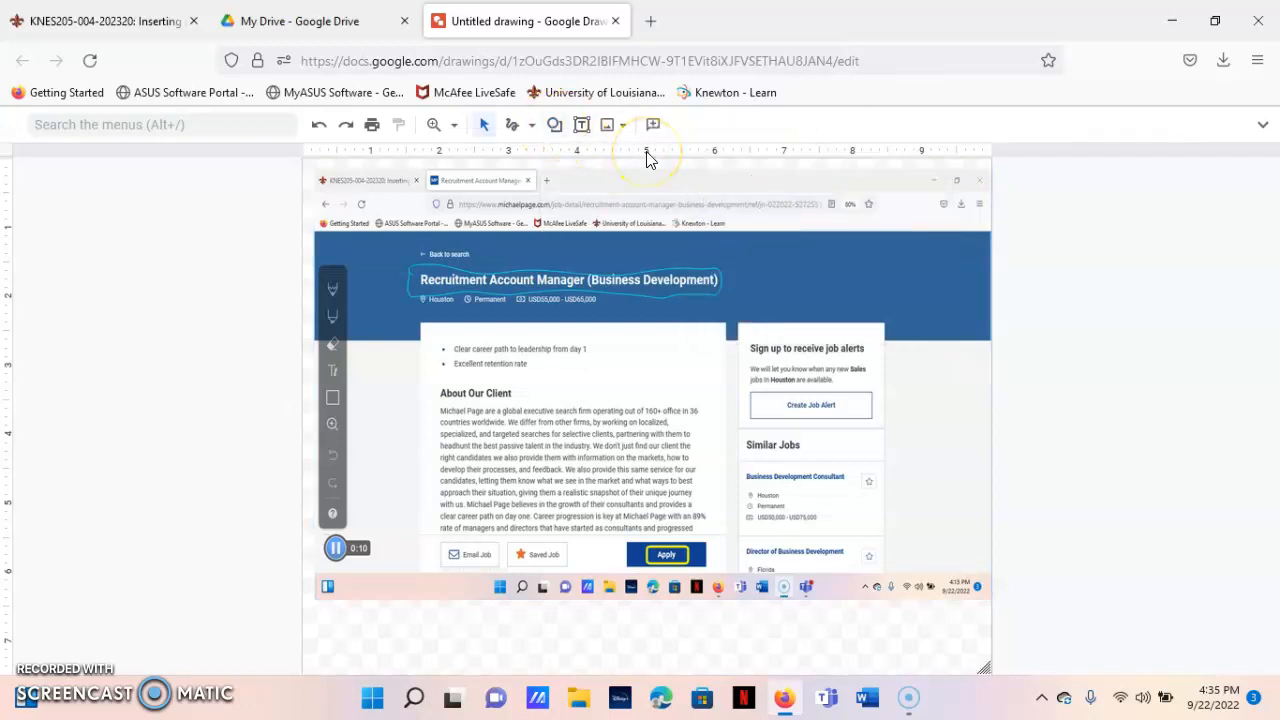
Draw a small oval over the USD55,000 - USD65,000 salary range and make its fill transparent
left_click(553, 124)
mouse_move(586, 160)
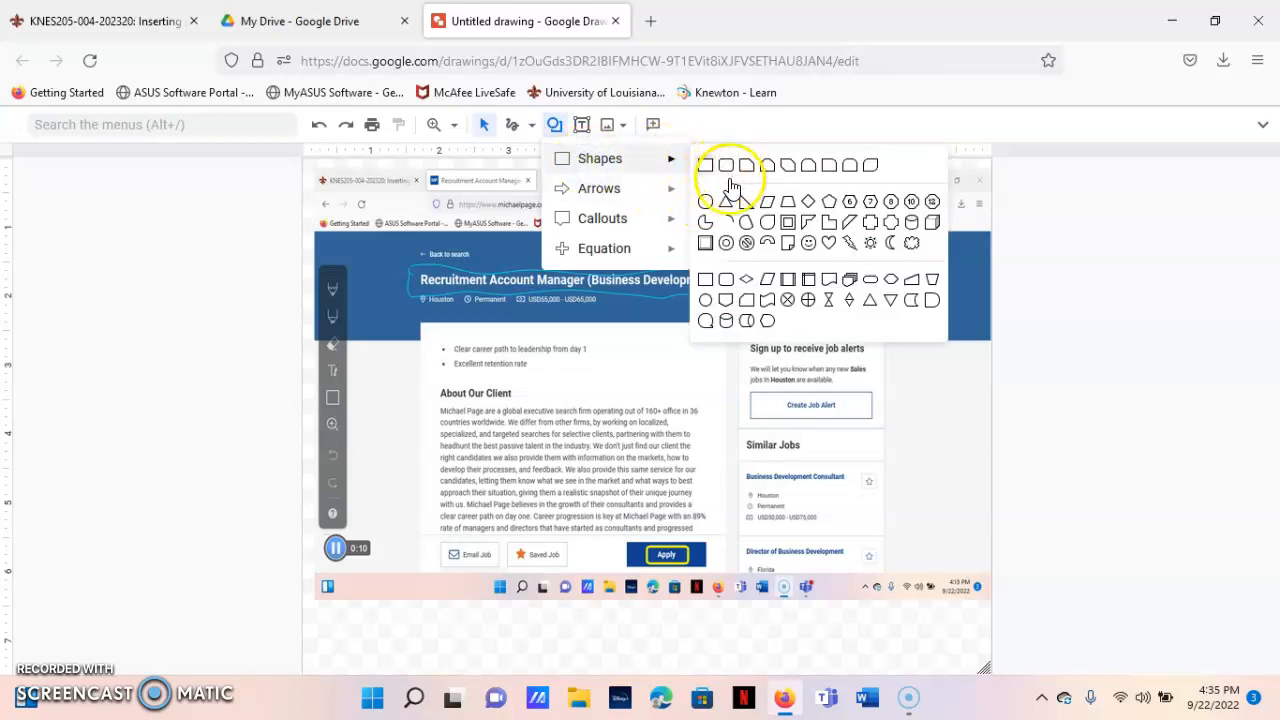
left_click(709, 202)
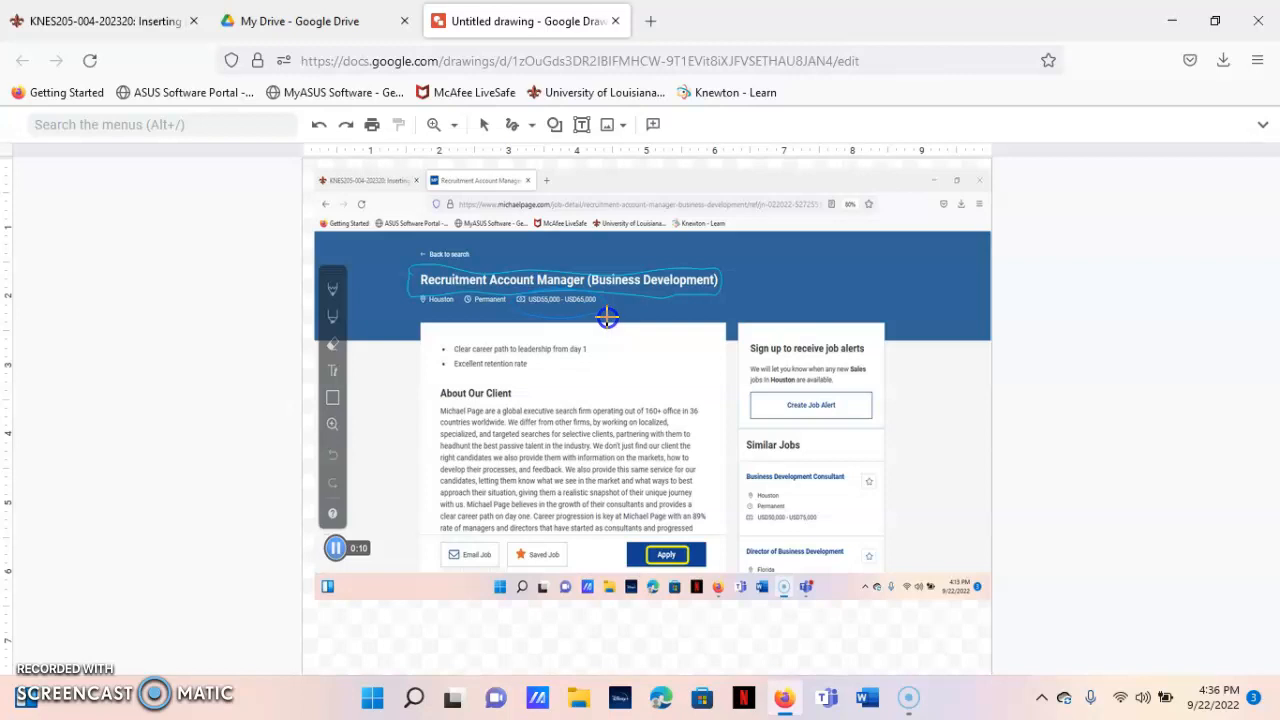
left_click_drag(608, 316, 511, 288)
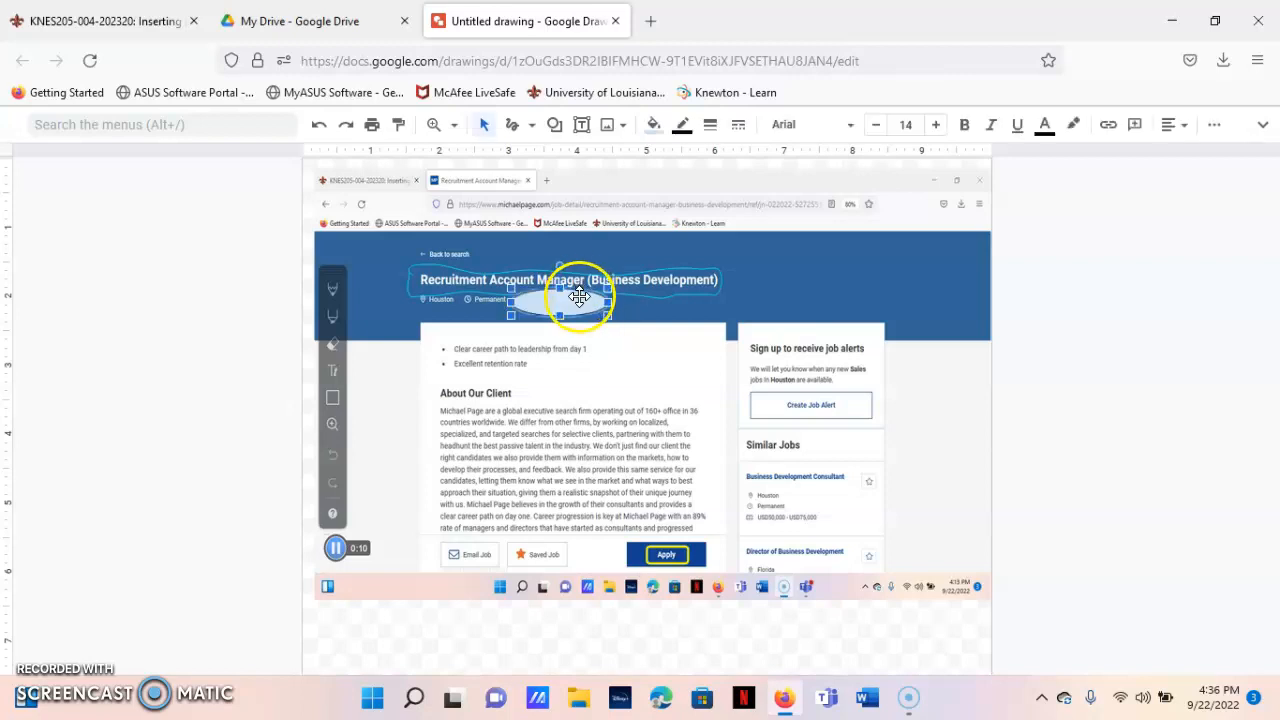
left_click_drag(579, 290, 579, 285)
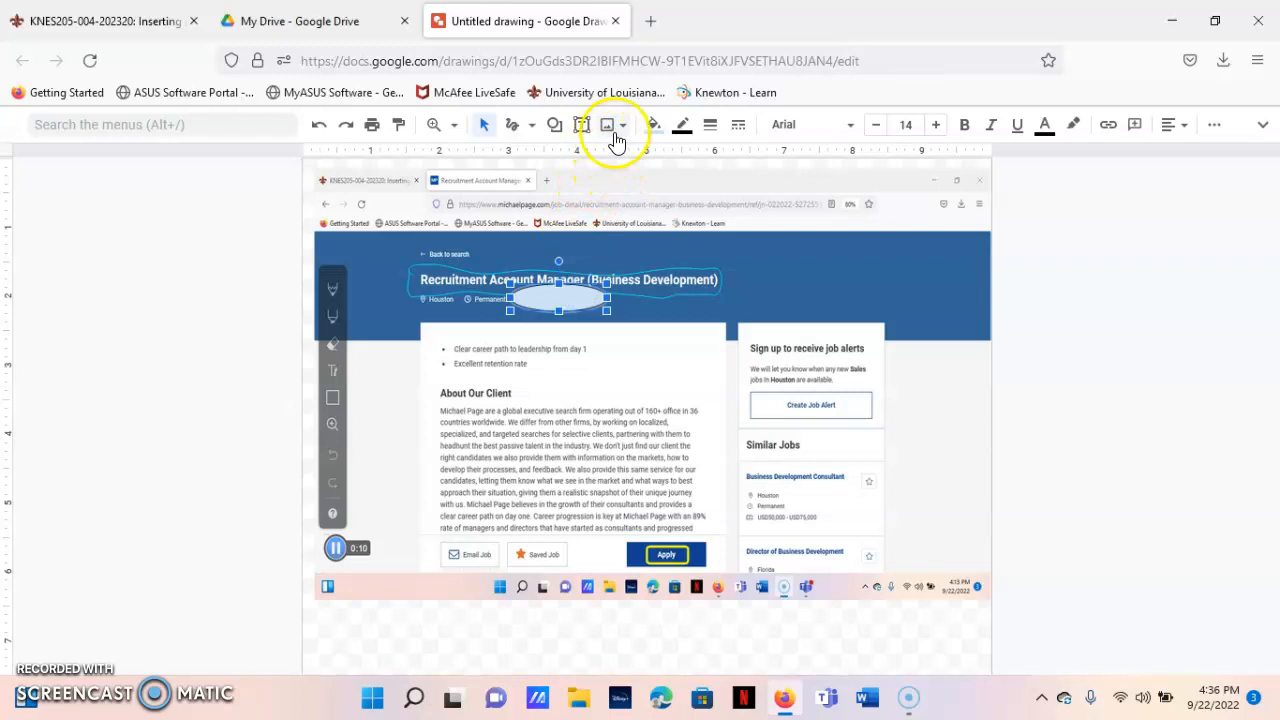
left_click(655, 126)
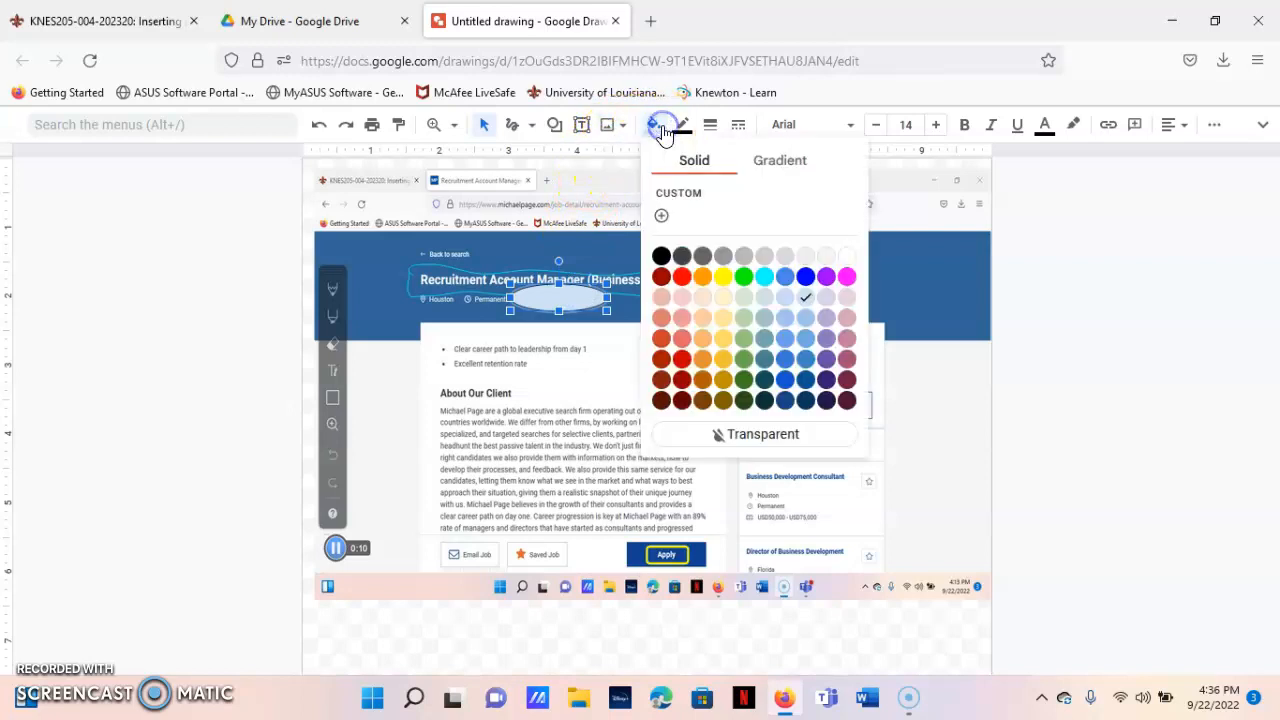
left_click(745, 430)
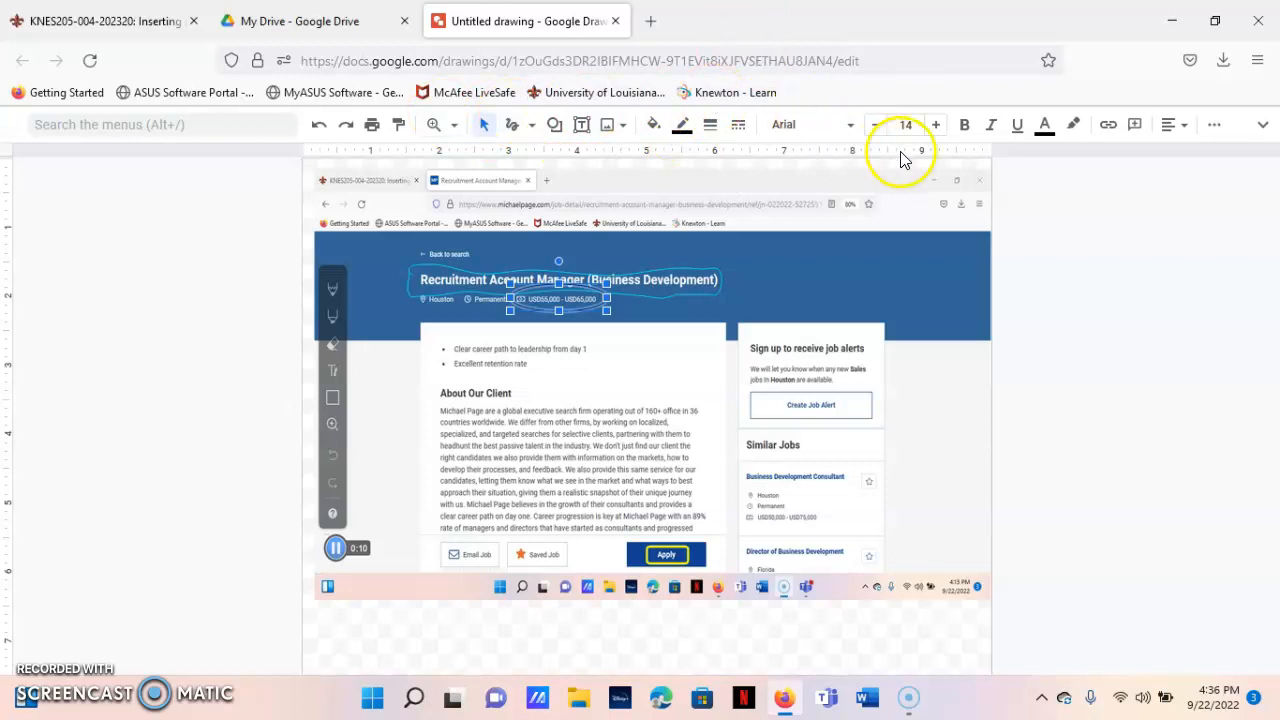
Add a text box reading "Account manager" in the blue banner beside the job title
left_click(581, 124)
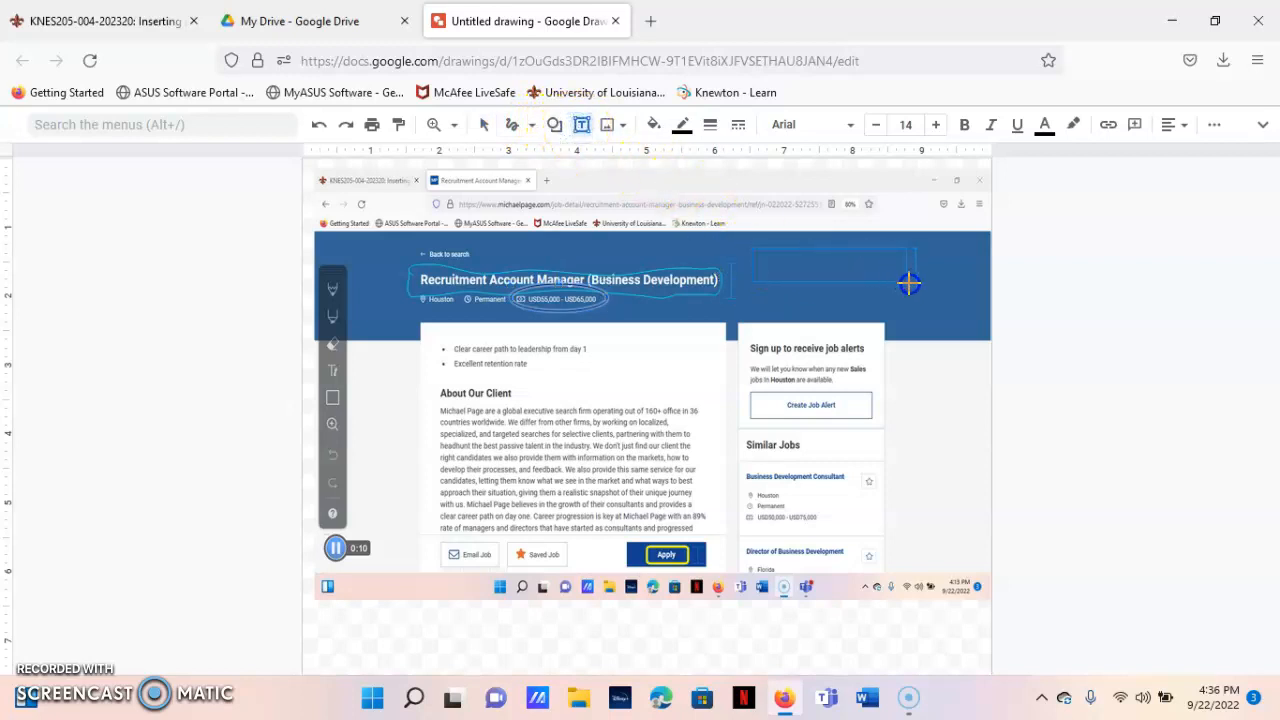
left_click_drag(921, 286, 921, 286)
left_click(864, 268)
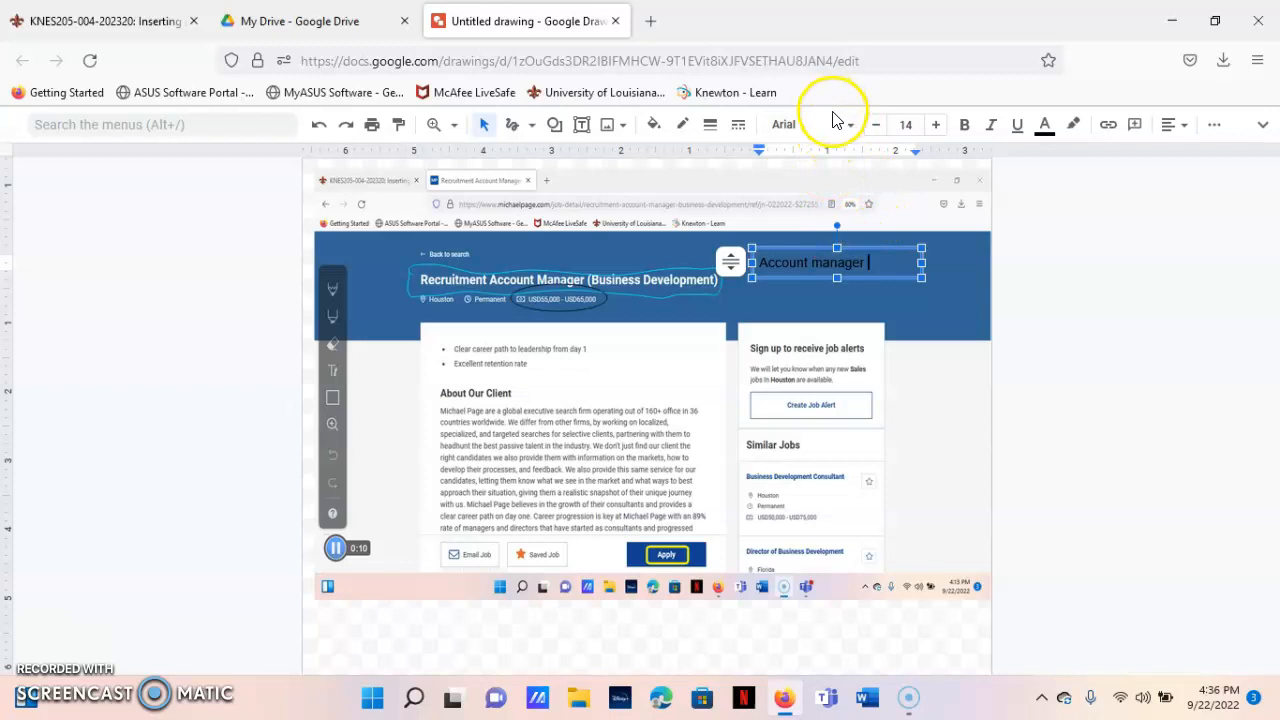
Change the font of the "Account manager" text to Lobster
left_click(847, 124)
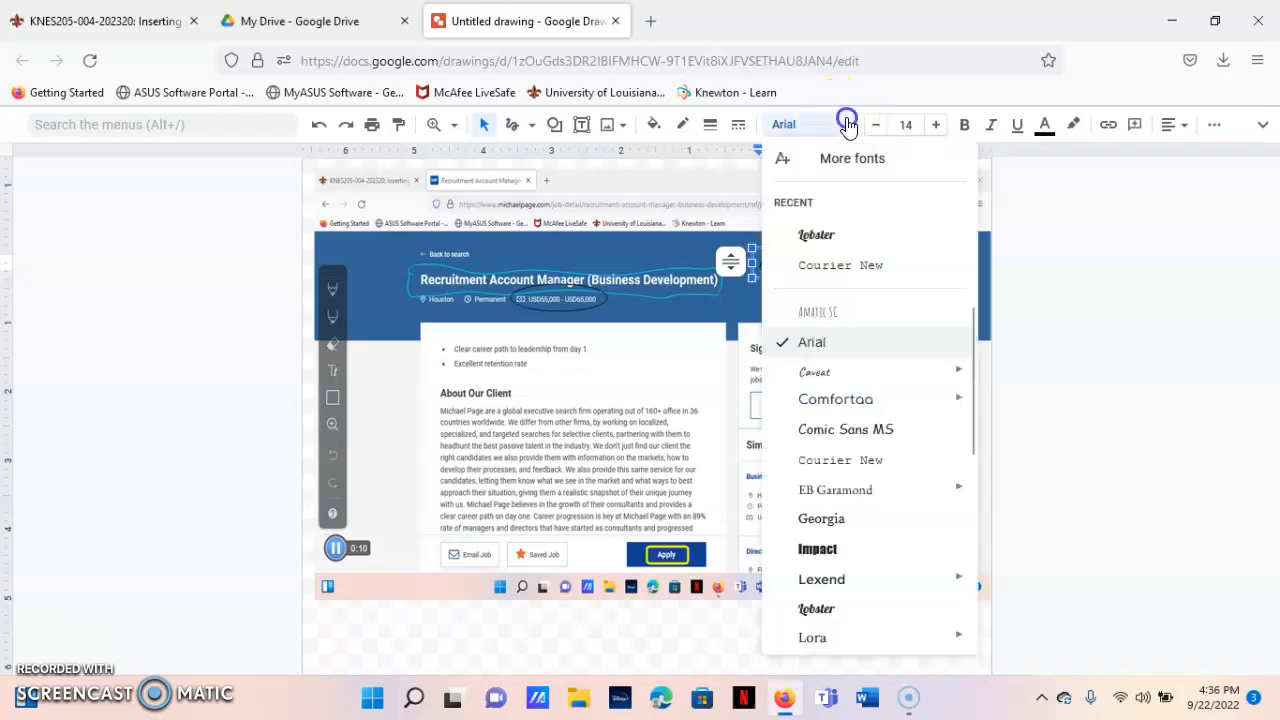
left_click(861, 242)
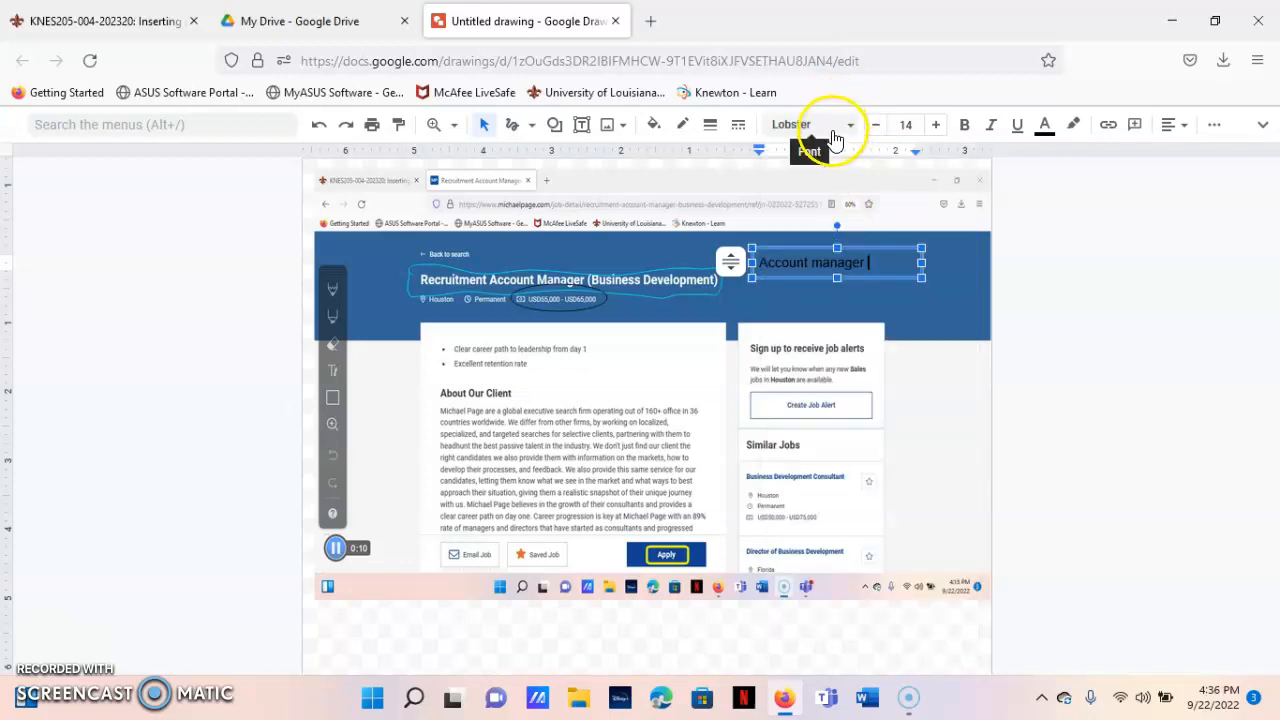
left_click(758, 266)
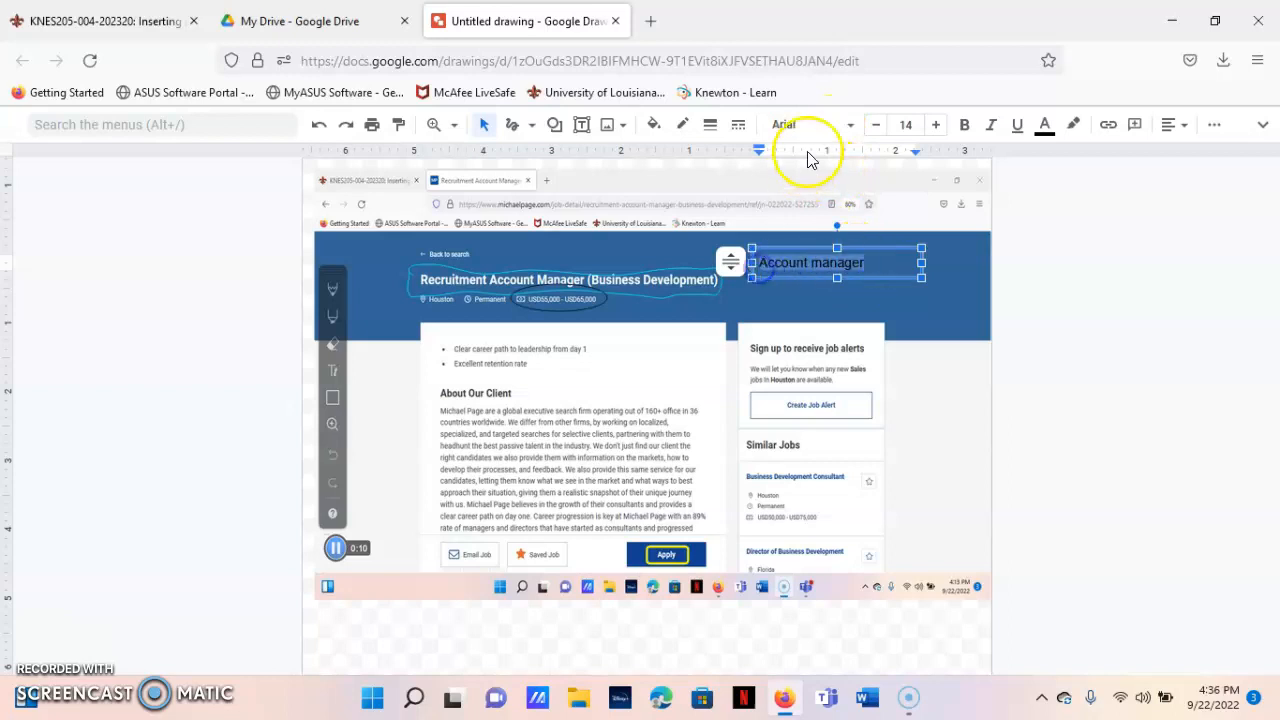
left_click(829, 125)
left_click(846, 240)
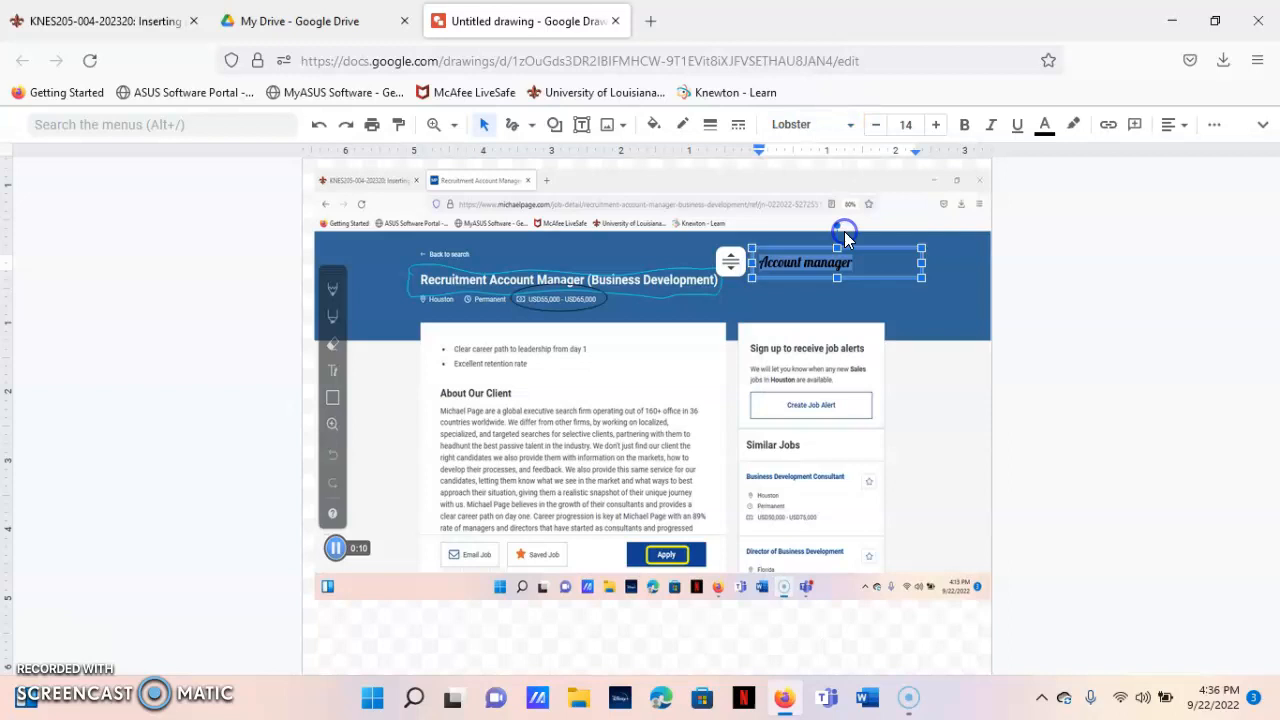
Increase the "Account manager" text to size 18 and make it bold, italic and underlined
left_click(935, 124)
left_click(935, 124)
left_click(935, 124)
left_click(935, 124)
left_click(964, 124)
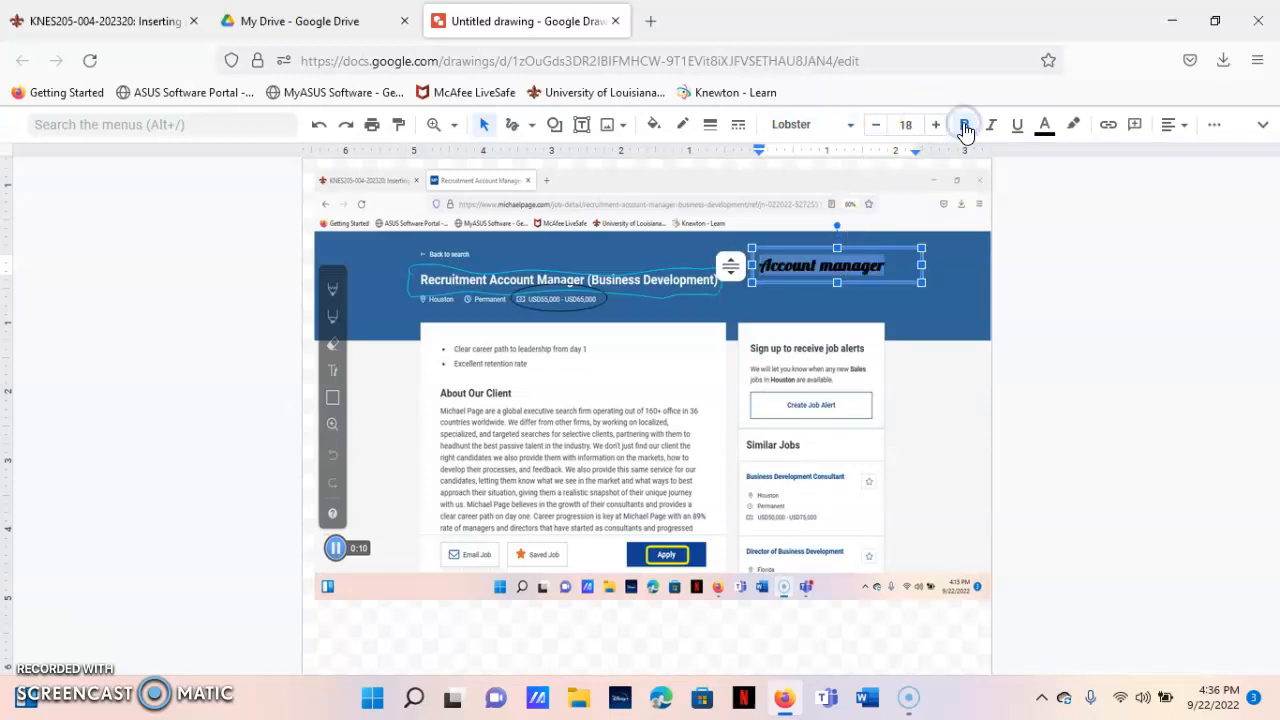
left_click(1024, 128)
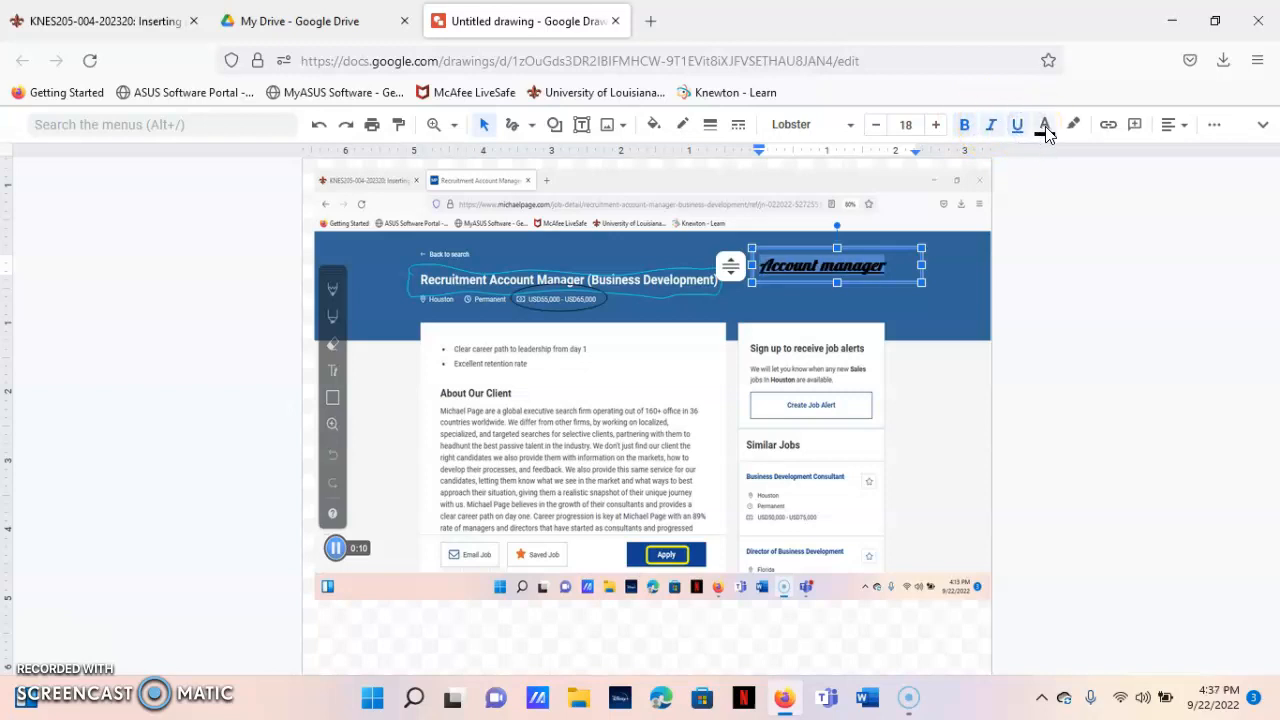
Colour the "Account manager" text purple and give it a red highlight
left_click(1044, 126)
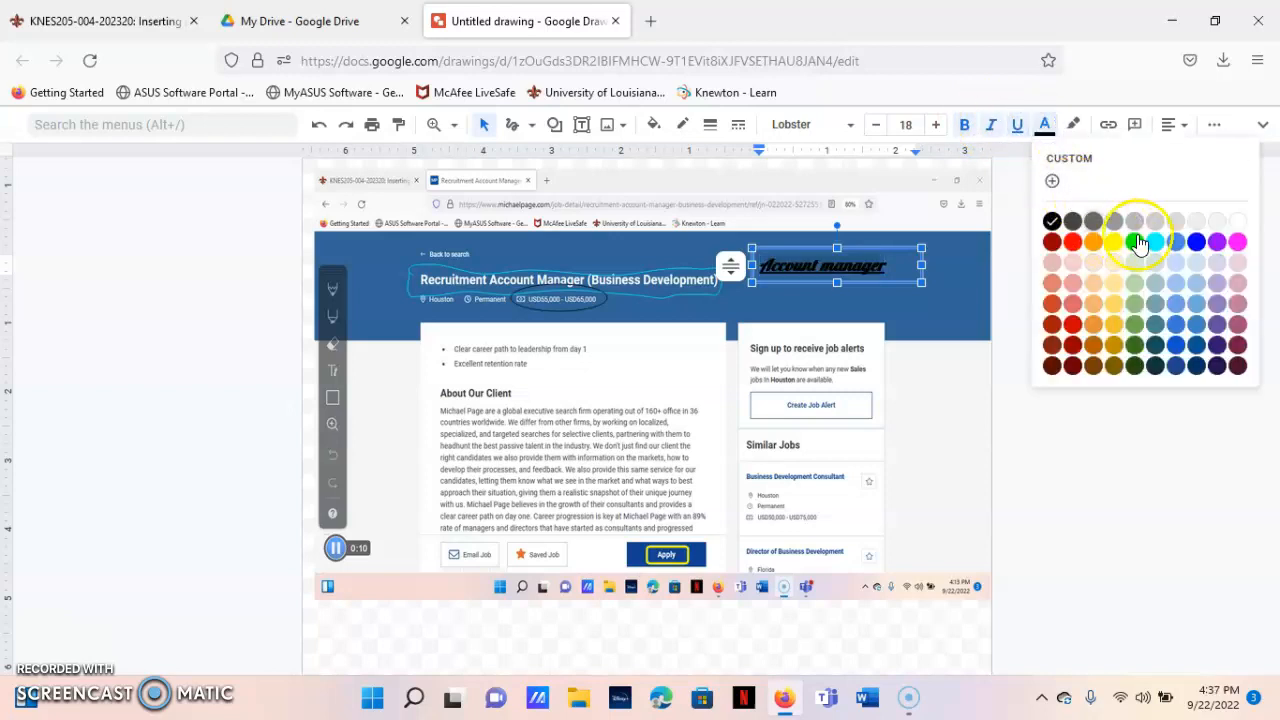
left_click(1216, 243)
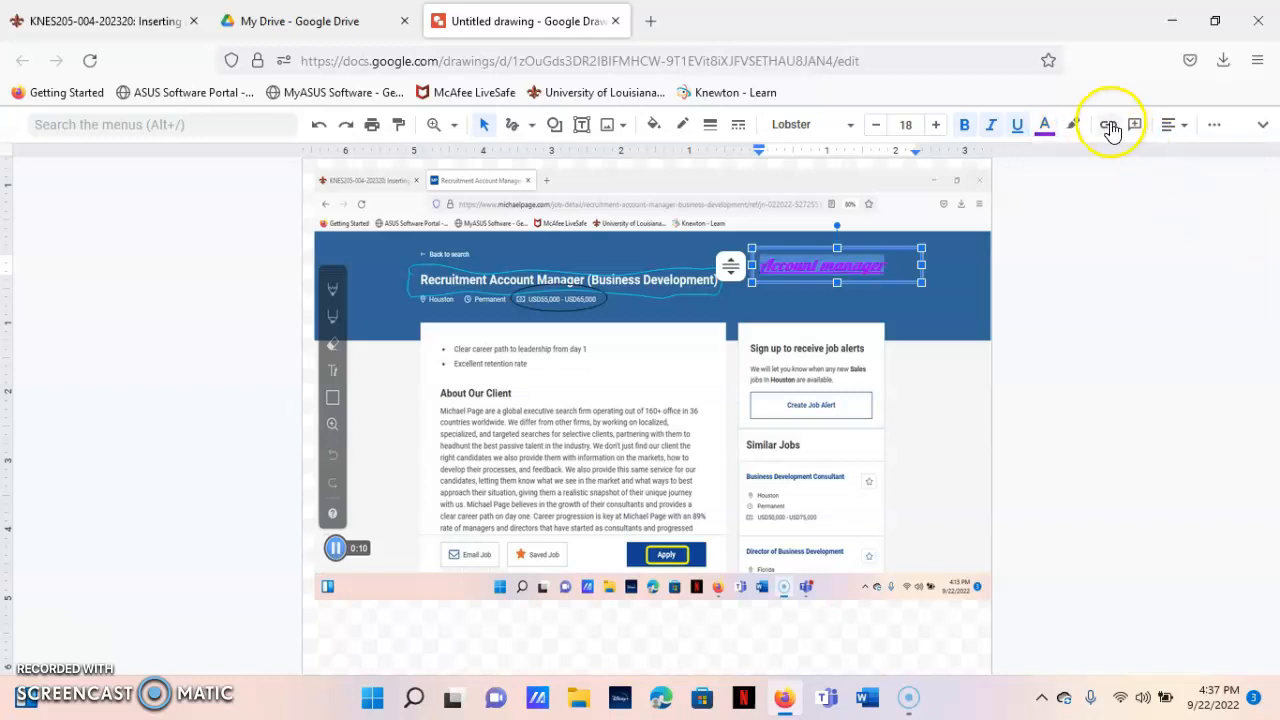
left_click(1073, 124)
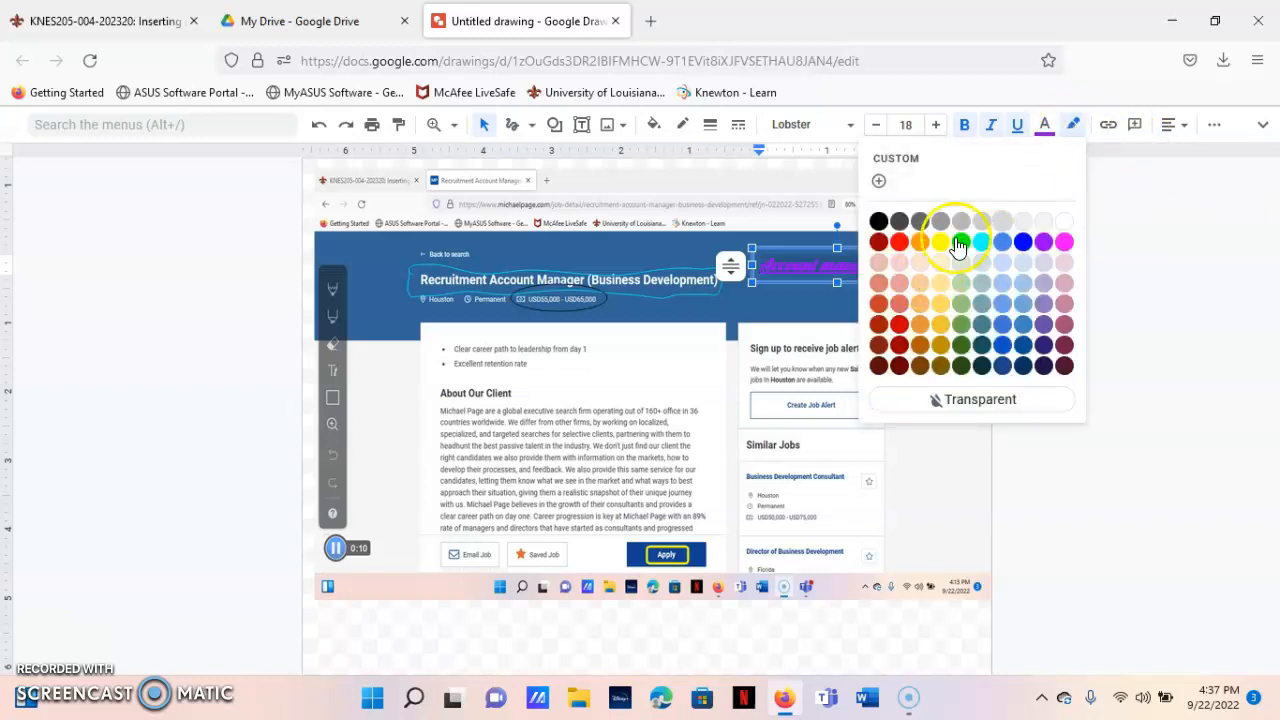
left_click(897, 242)
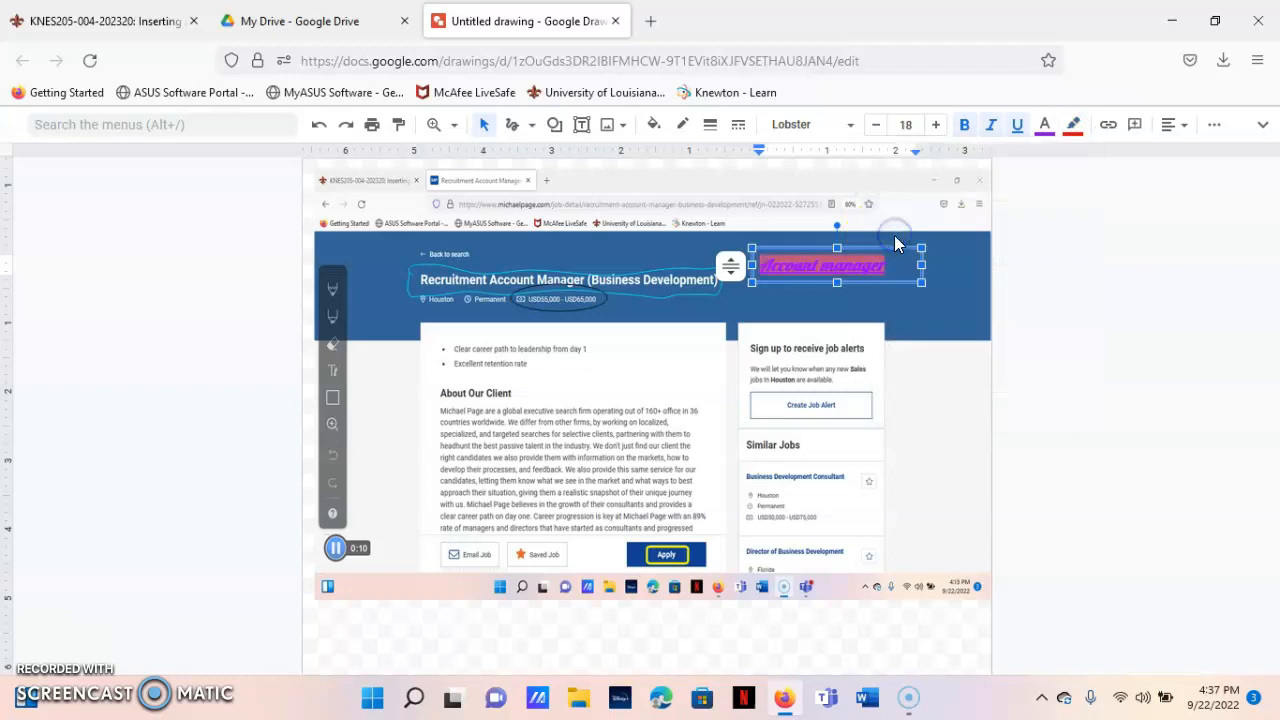
left_click(1037, 306)
left_click(857, 323)
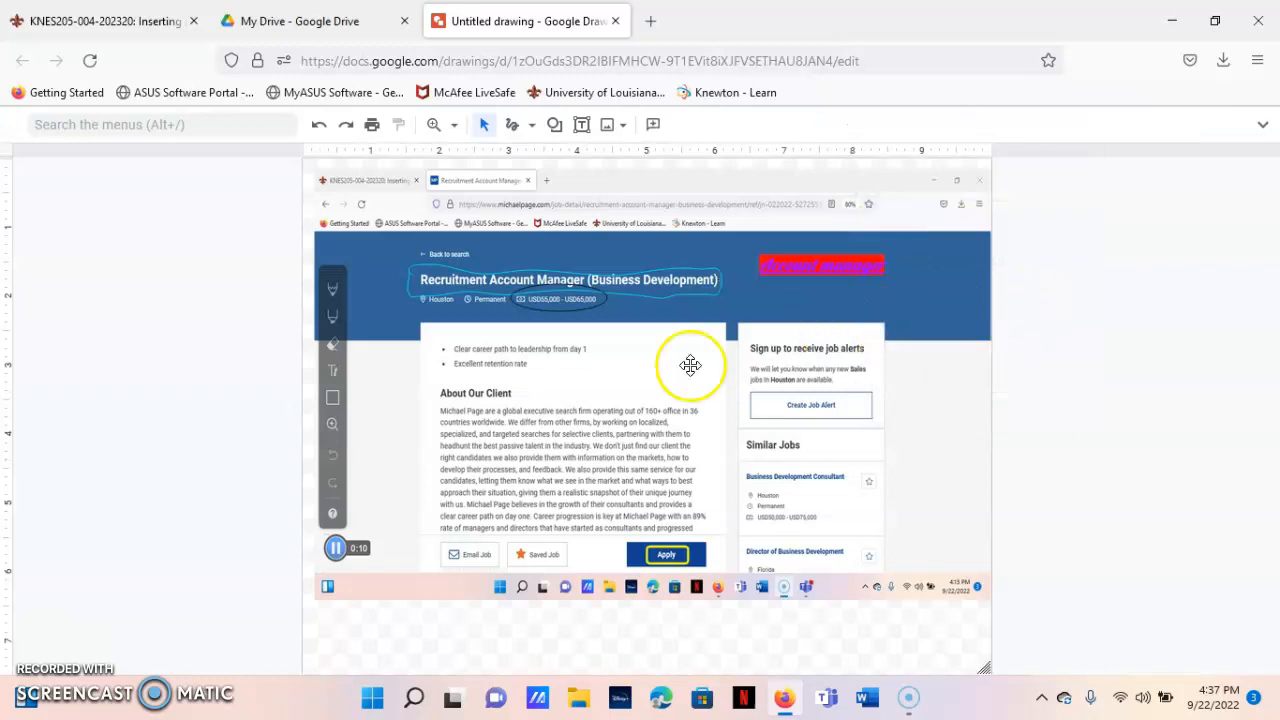